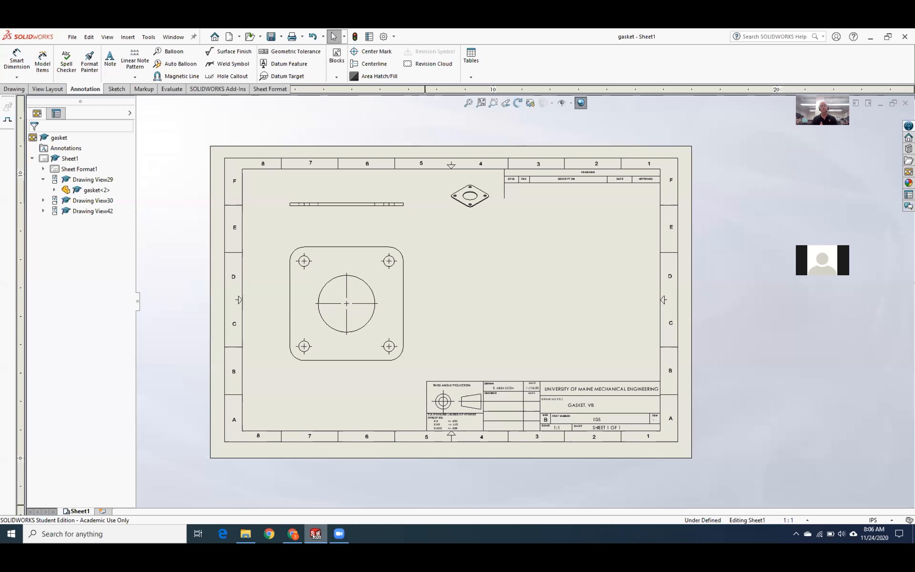
Step: Dimension the front view's overall width and height, plus the upper-left hole's distances from the left and top edges
scroll(355, 290, "down", 4)
left_click(17, 59)
left_click(341, 143)
left_click(160, 319)
left_click(189, 263)
left_click(302, 167)
Step: Dimension the lower-left hole's distances from the gasket's left and bottom edges
left_click(214, 375)
left_click(253, 403)
left_click(190, 370)
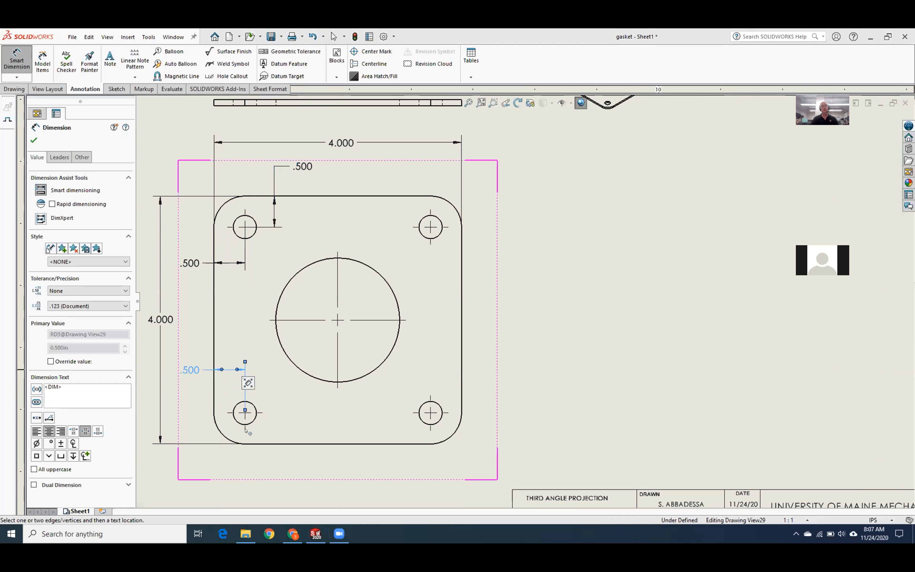
left_click(251, 420)
left_click(247, 443)
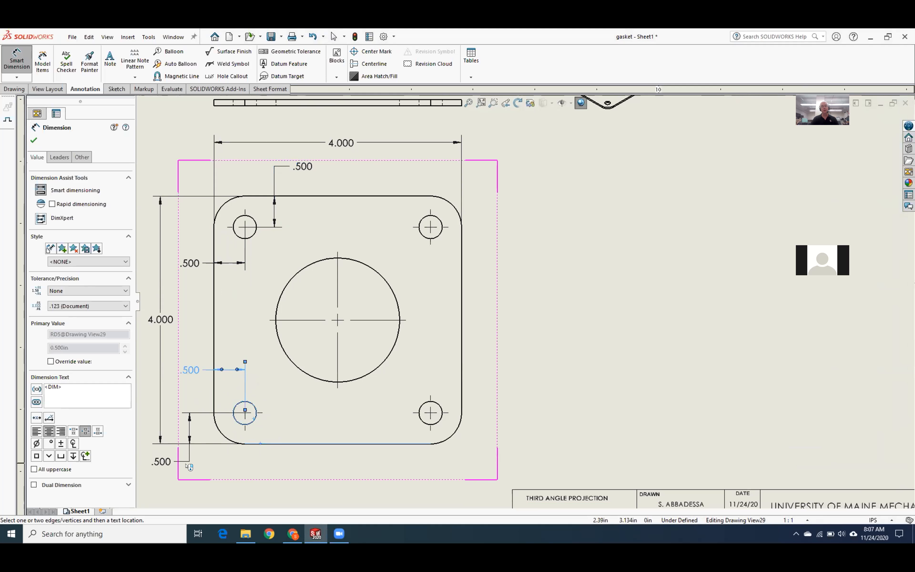
left_click(196, 469)
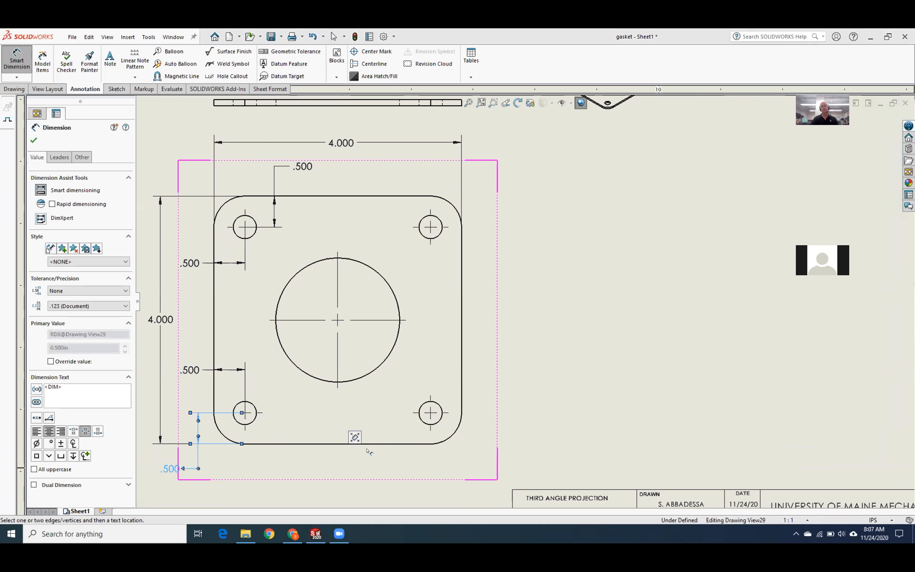
Step: Dimension the lower-right hole's distances from the gasket's bottom and right edges
left_click(378, 444)
left_click(420, 421)
left_click(369, 478)
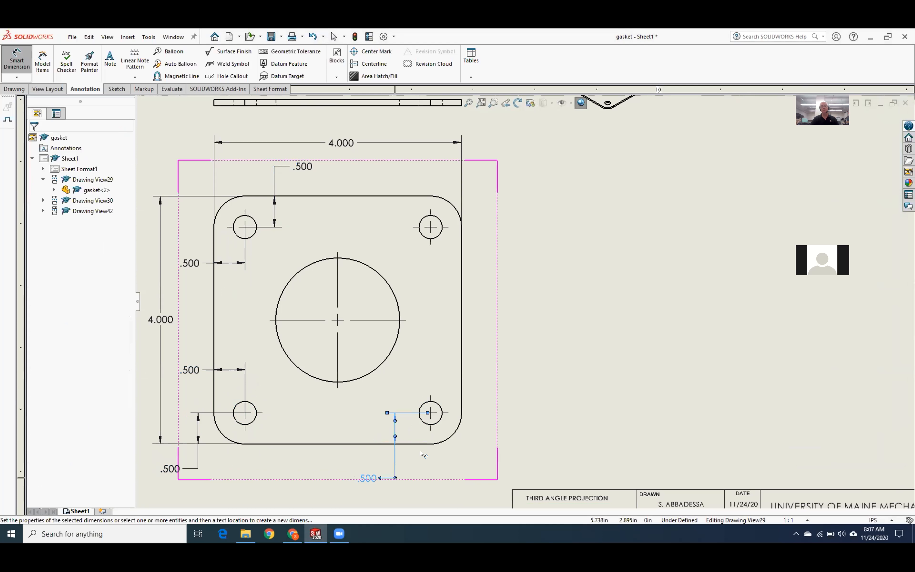
left_click(439, 403)
left_click(462, 386)
left_click(535, 377)
Step: Dimension the upper-right hole's distances from the gasket's right and top edges
left_click(439, 235)
left_click(461, 265)
left_click(525, 275)
Step: Dimension the large central hole's distances from the gasket's left and top edges, and end dimensioning
left_click(214, 304)
left_click(287, 283)
left_click(188, 340)
left_click(321, 196)
left_click(322, 259)
left_click(352, 228)
key("Escape")
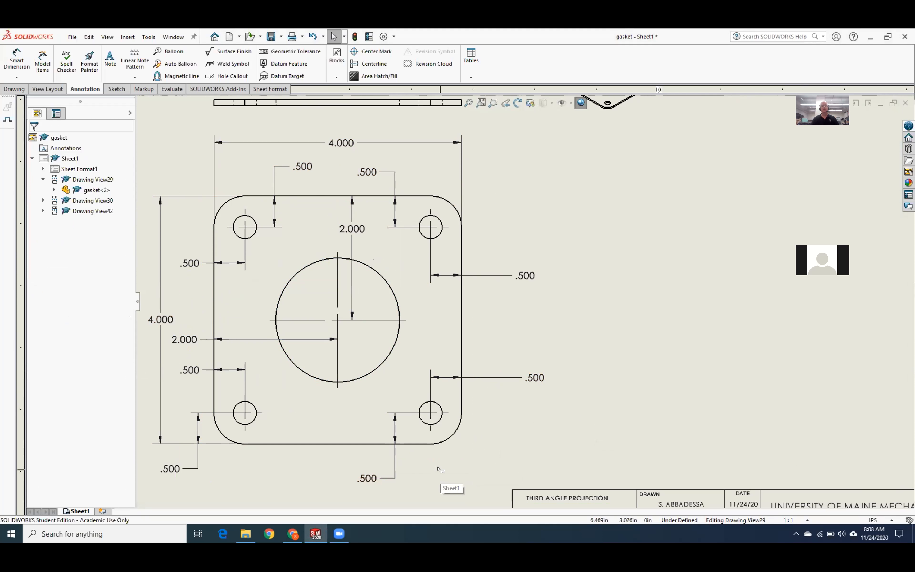
Step: Move the overall height dimension slightly farther from the view and set its unit precision to one decimal place (.1)
key("f")
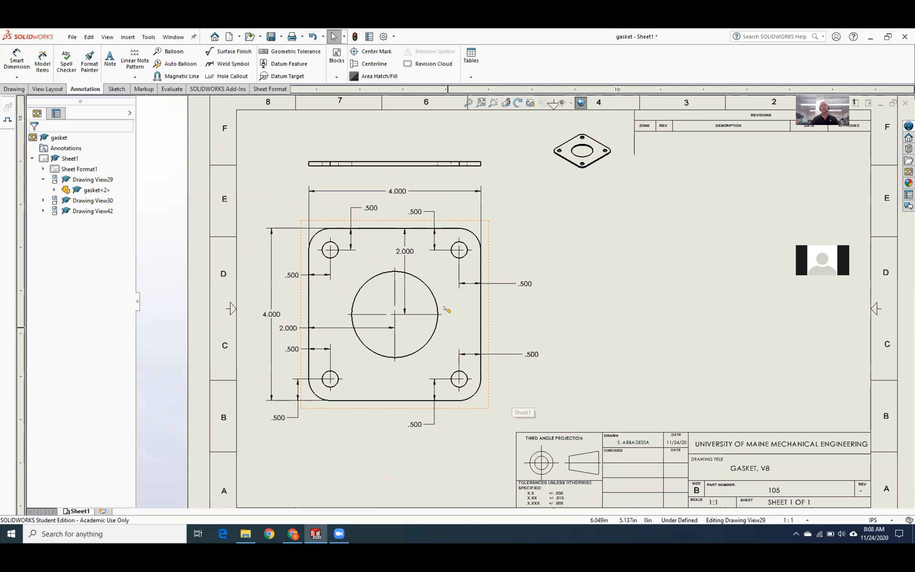
scroll(475, 251, "down", 3)
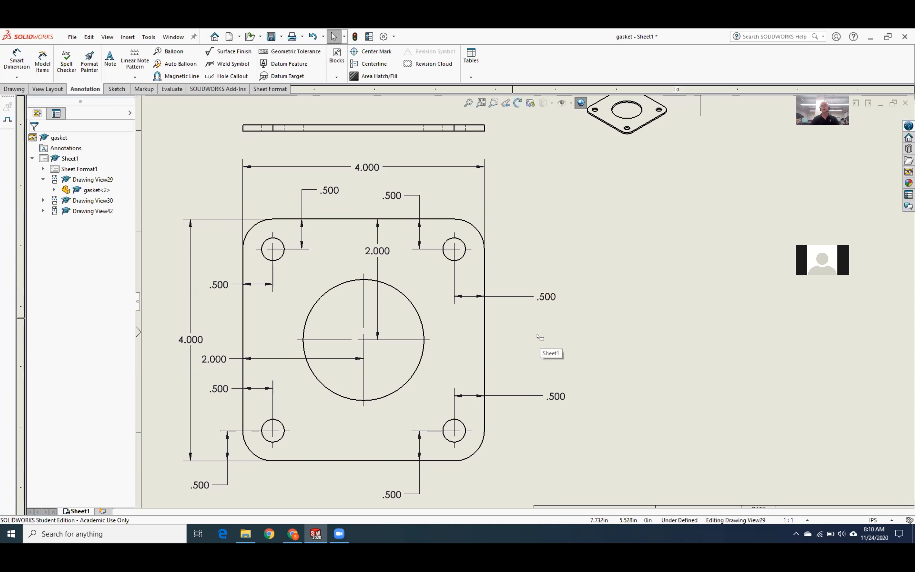
scroll(539, 336, "up", 2)
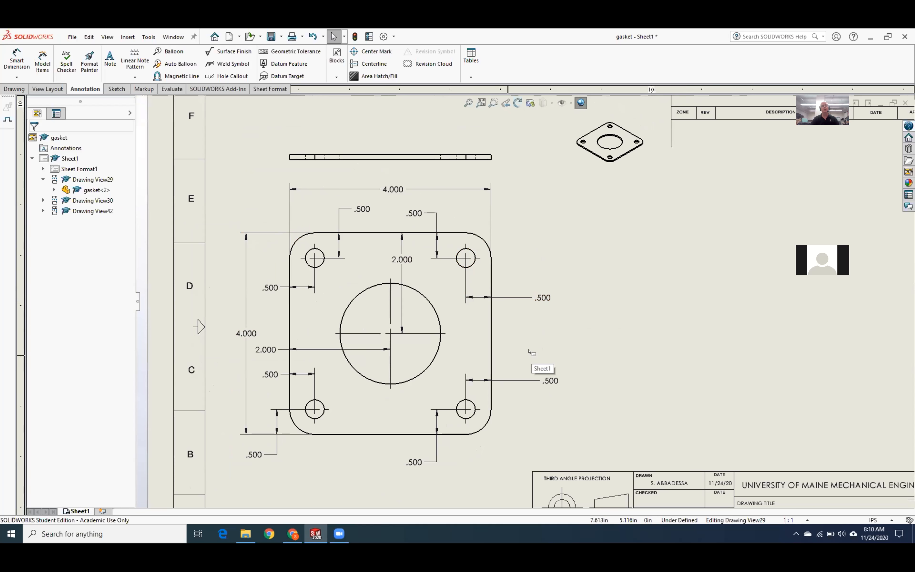
left_click_drag(246, 335, 239, 336)
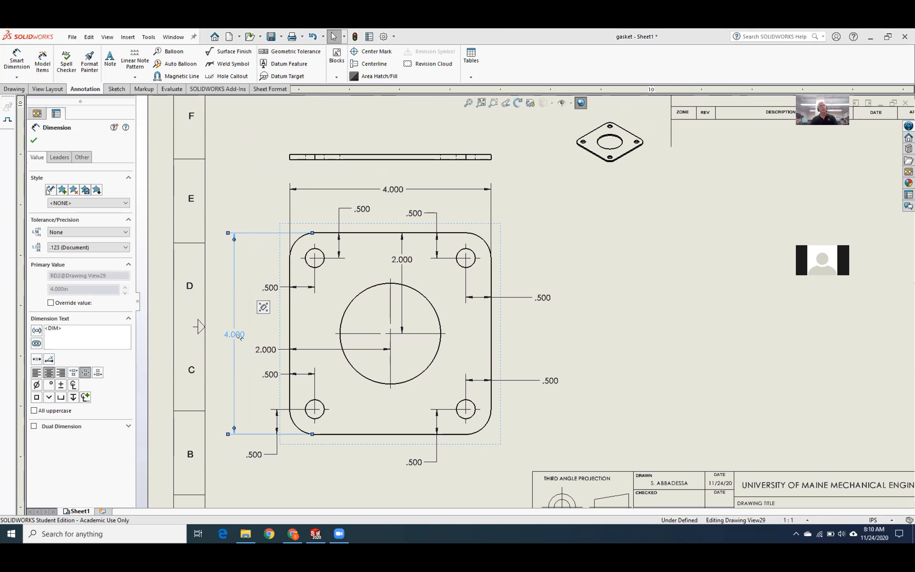
left_click(84, 232)
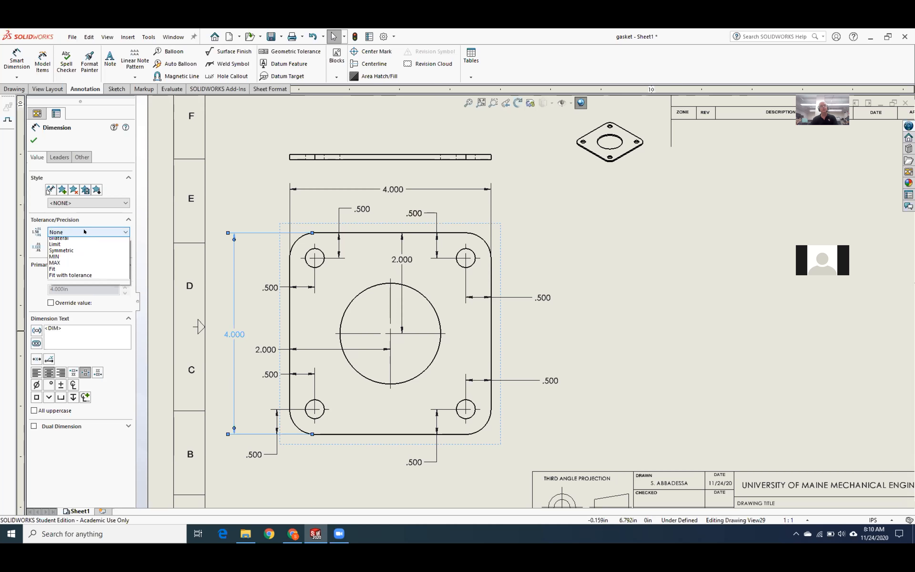
left_click(64, 239)
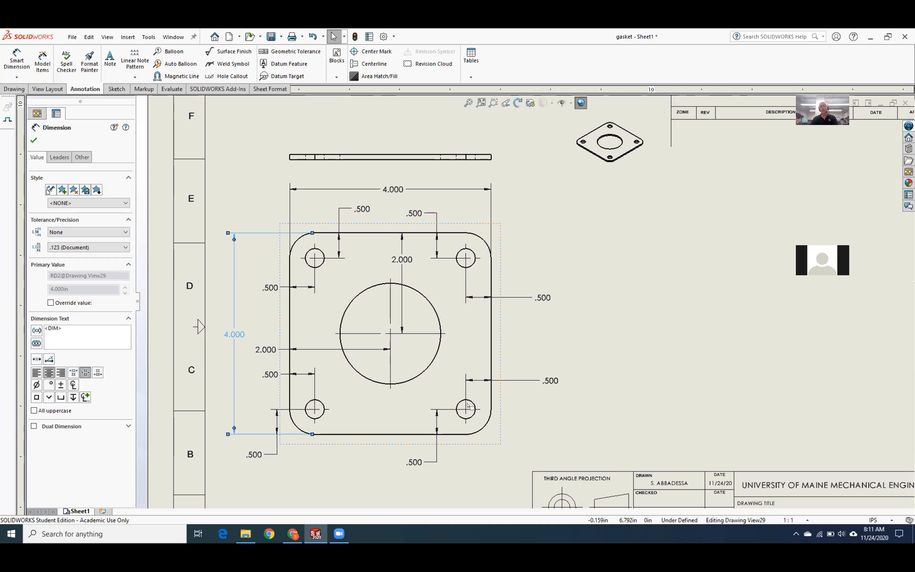
scroll(554, 446, "up", 3)
scroll(551, 442, "down", 6)
scroll(538, 392, "up", 6)
scroll(394, 259, "down", 4)
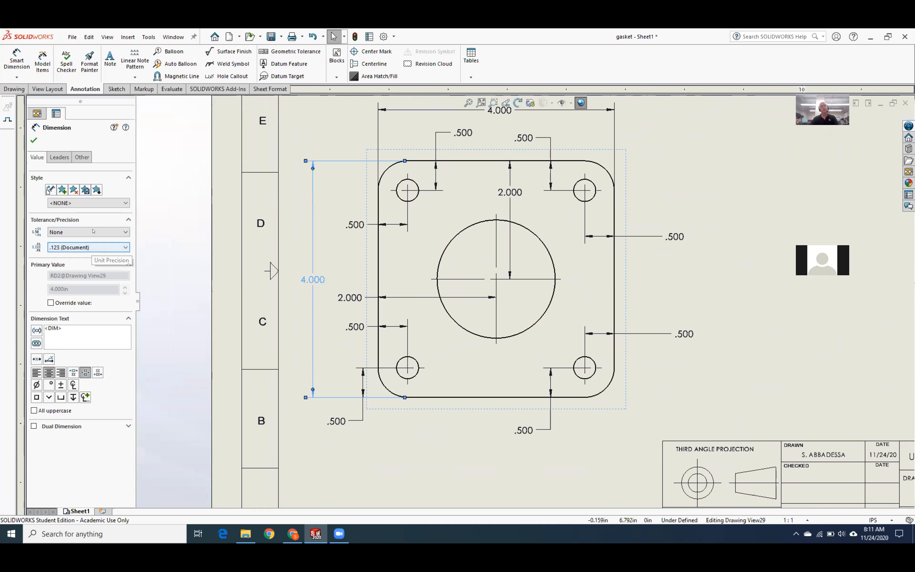
left_click(93, 246)
left_click(95, 262)
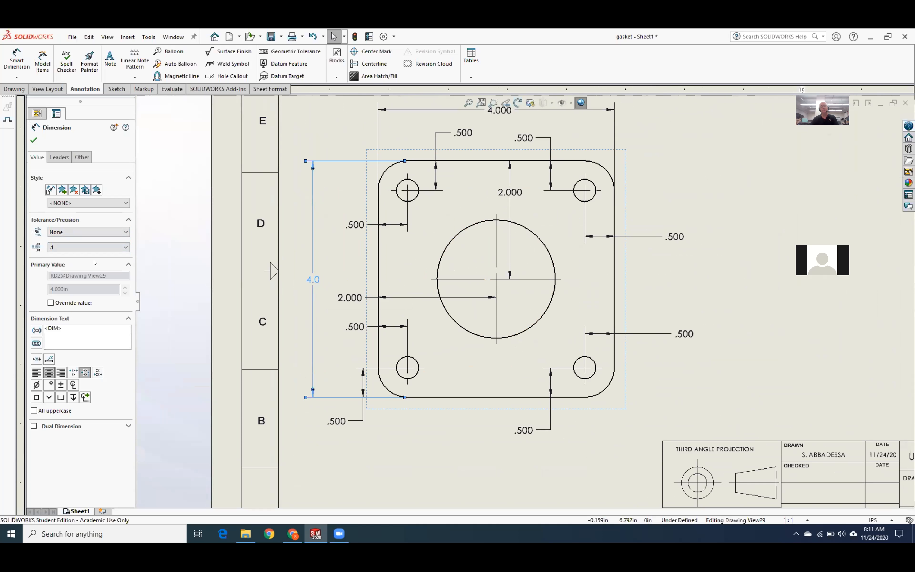
Step: Place the overall width dimension above the hole dimensions and set its unit precision to one decimal place (.1)
left_click(504, 115)
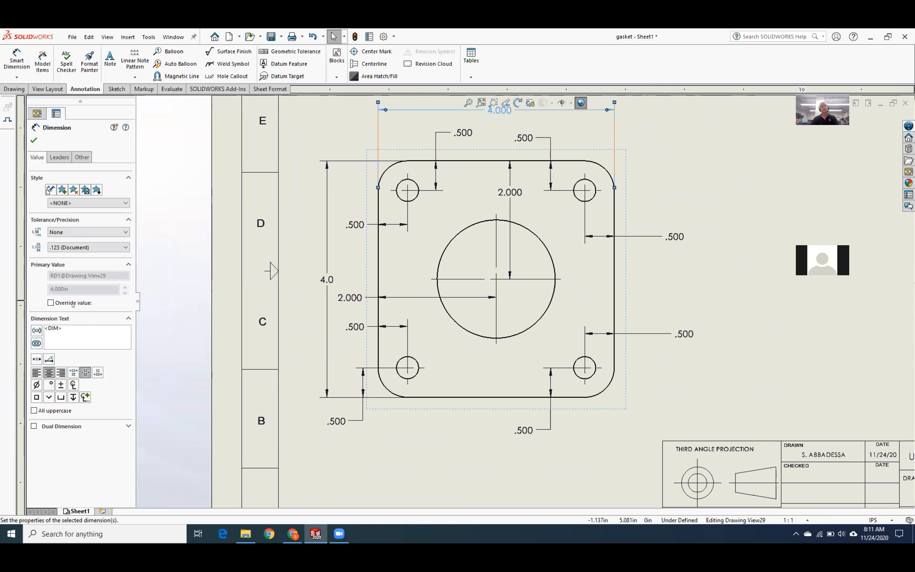
left_click(34, 140)
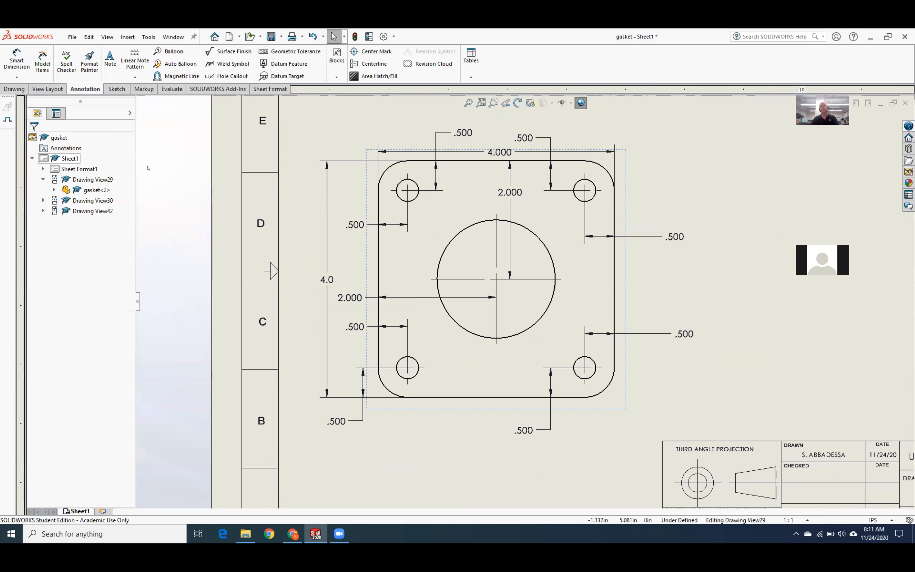
left_click_drag(494, 153, 485, 119)
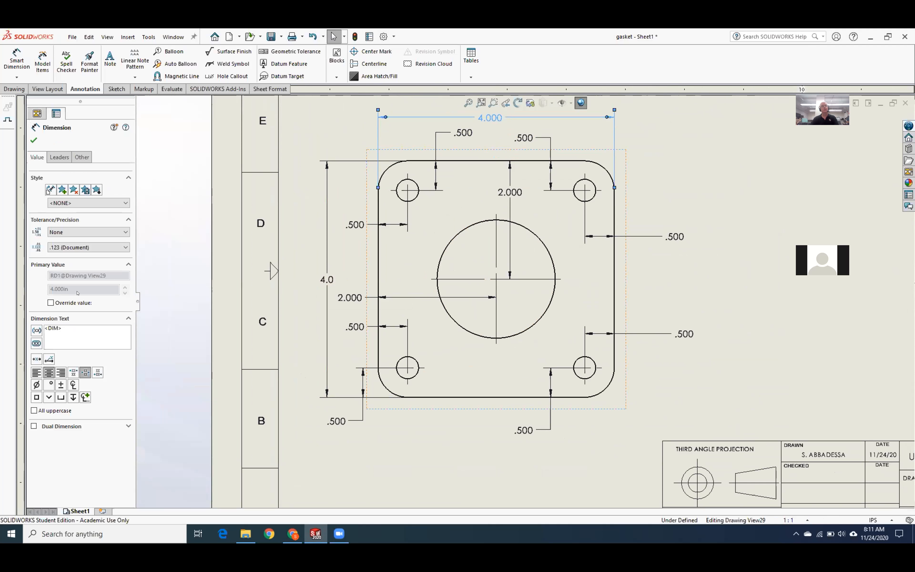
left_click(109, 247)
left_click(114, 261)
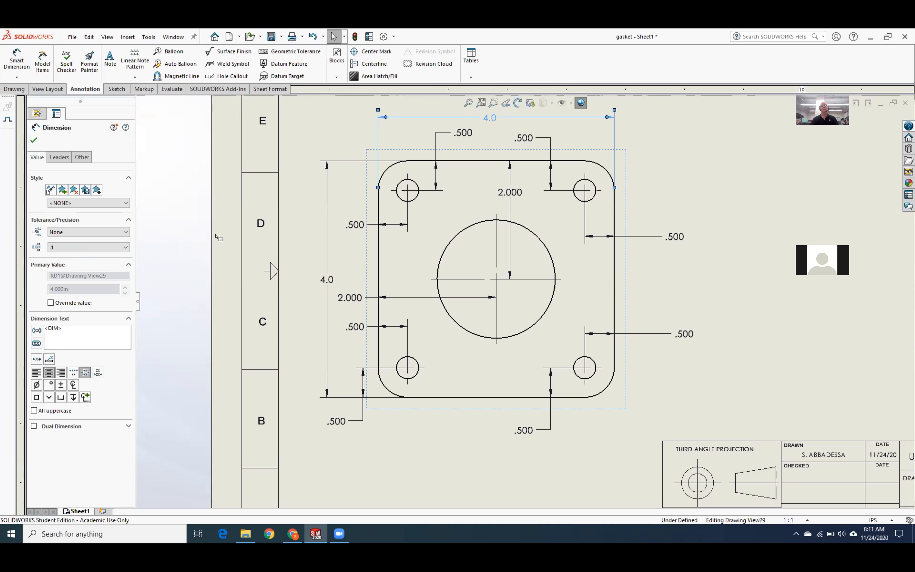
Step: Apply a Limit tolerance of +0.060 in and -0.060 in to the overall width dimension
scroll(407, 239, "up", 5)
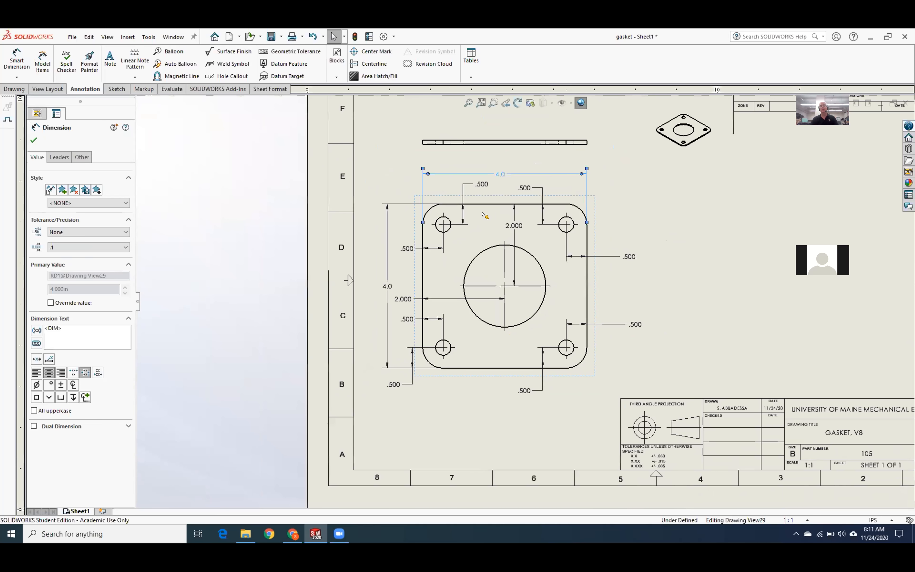
scroll(559, 253, "down", 3)
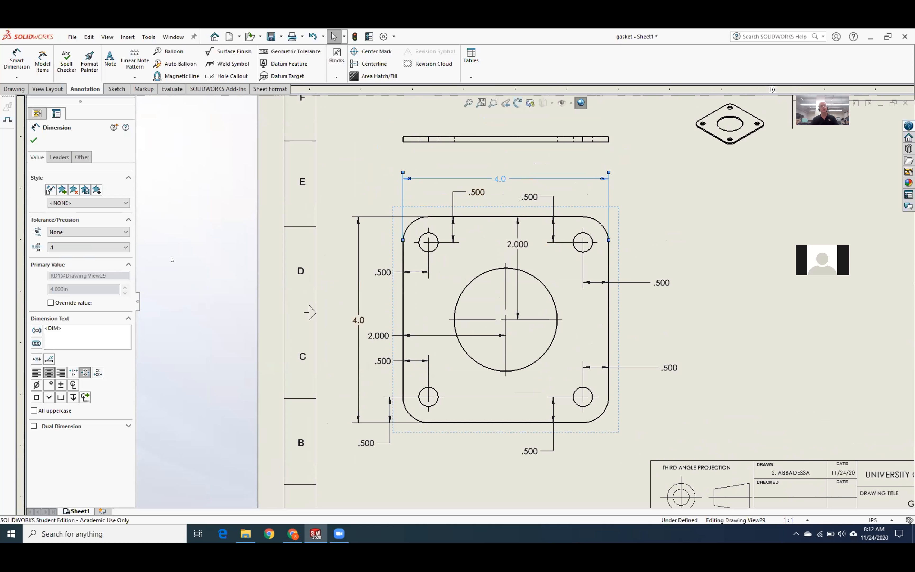
left_click(88, 232)
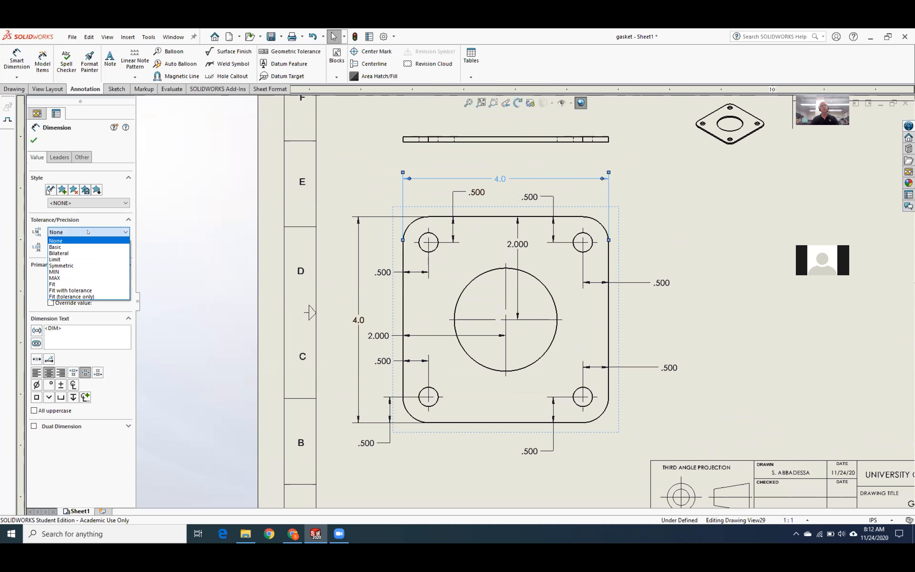
left_click(100, 259)
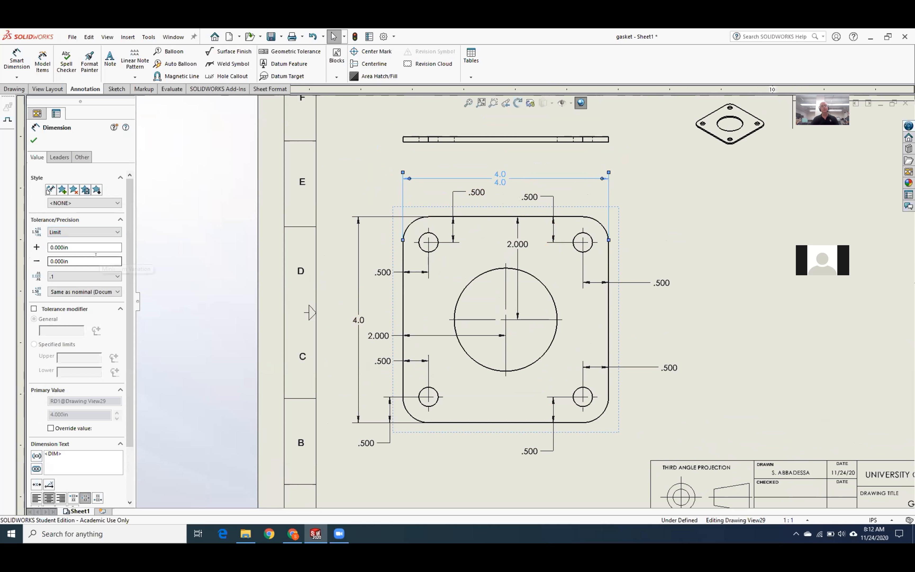
left_click(60, 248)
key("BackSpace")
type("6")
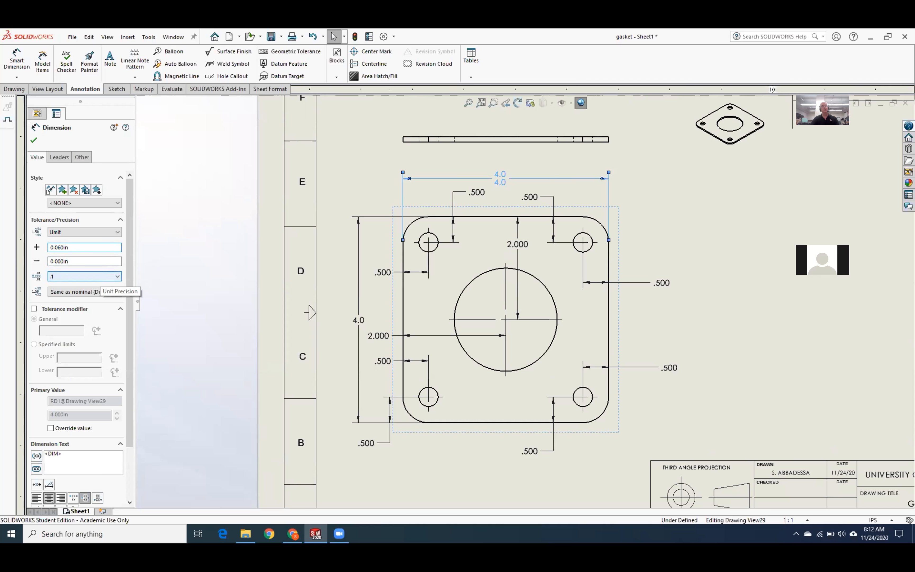
left_click(57, 261)
type("6")
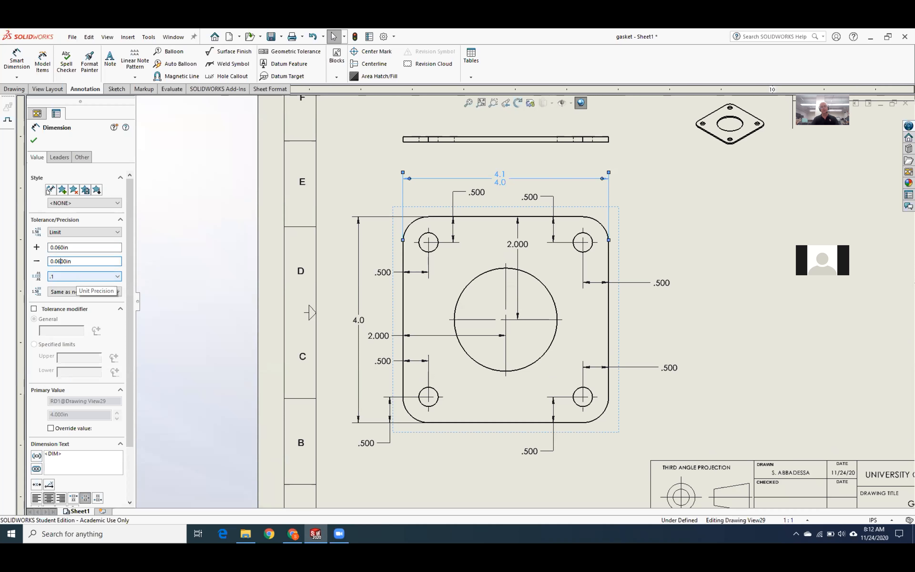
key("Home")
type("-")
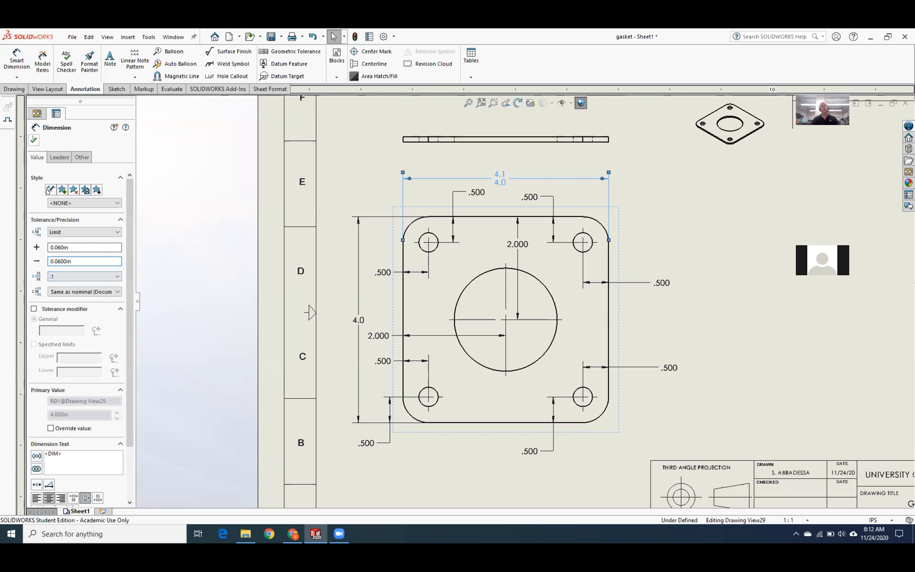
left_click(34, 140)
Step: Move the overall width dimension back above the view and set its tolerance precision to three decimal places (.123)
left_click_drag(500, 253, 496, 169)
left_click(497, 168)
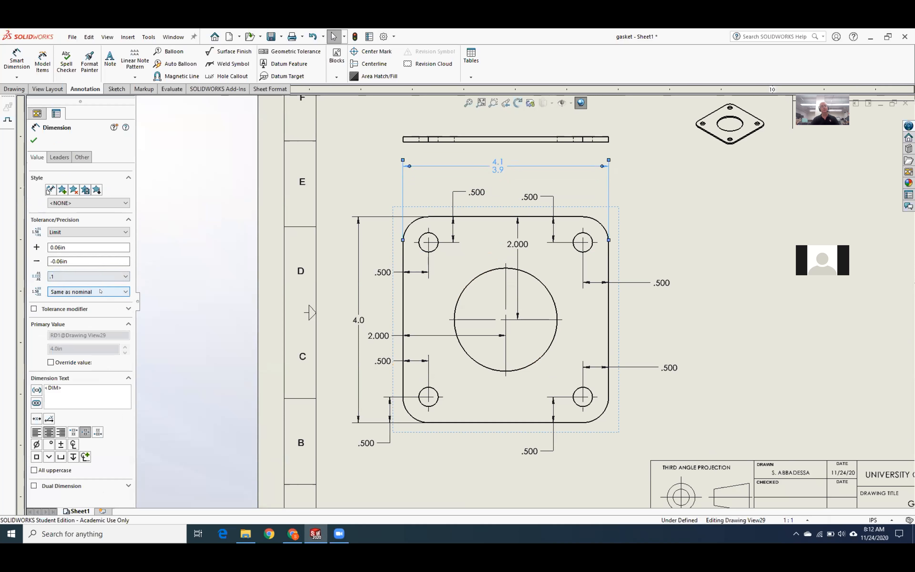
left_click(100, 291)
left_click(102, 312)
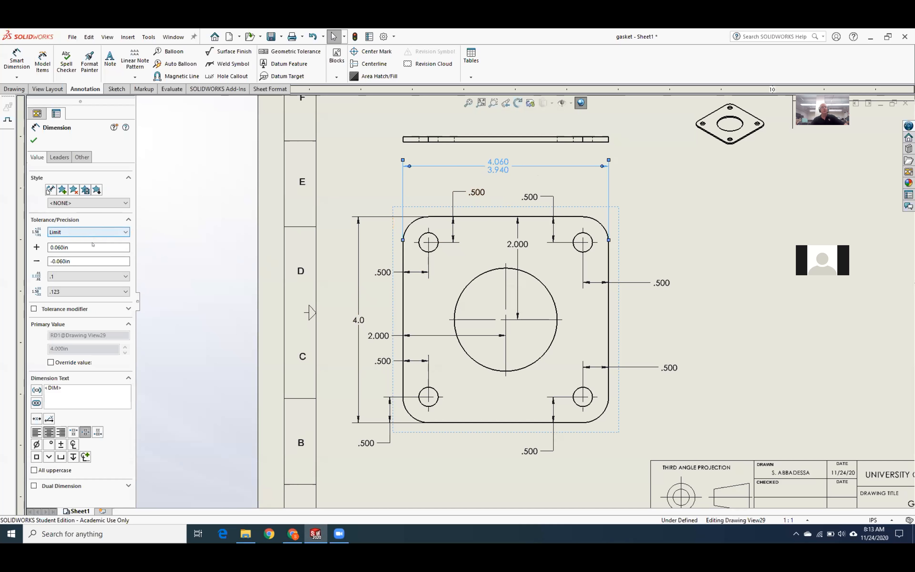
Step: Change the overall width's tolerance type to Symmetric and its unit precision to three decimal places (.123)
left_click(95, 231)
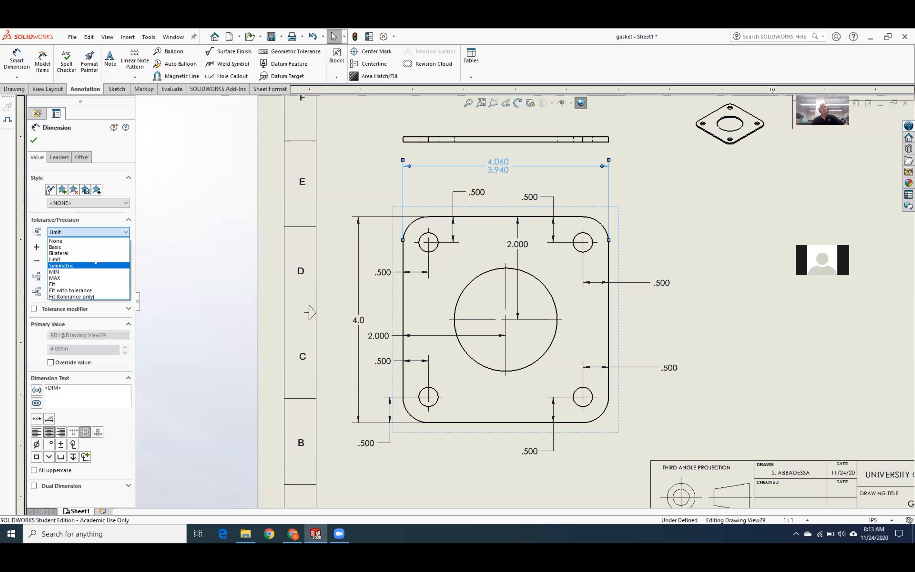
left_click(86, 265)
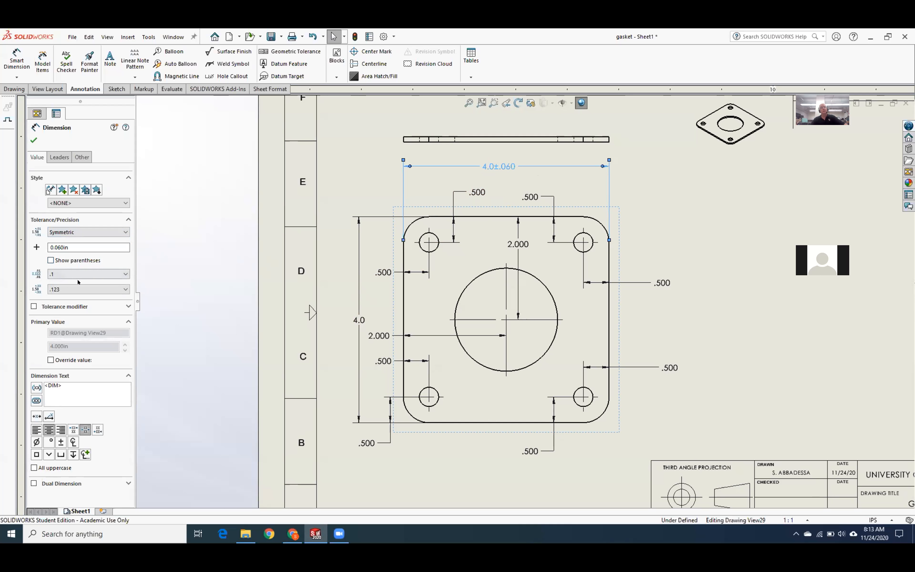
left_click(86, 275)
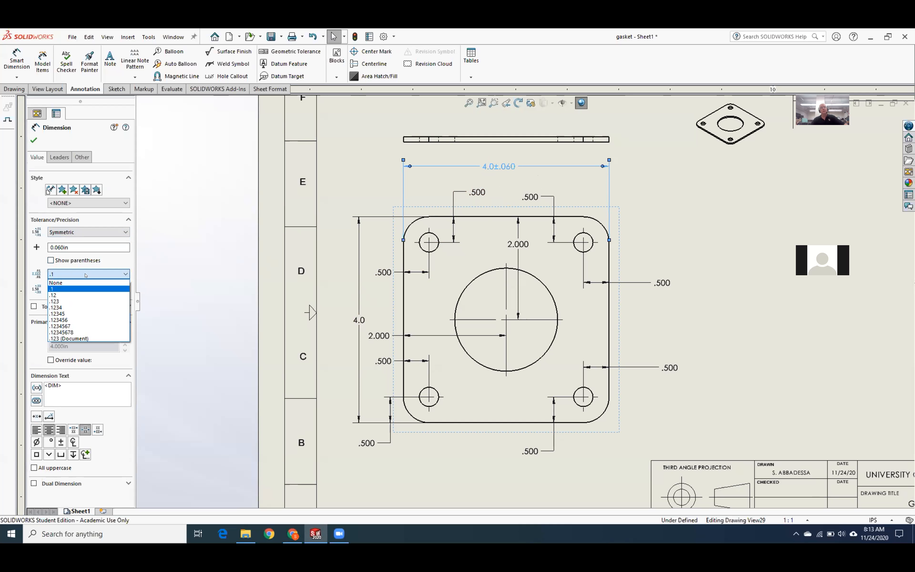
left_click(87, 301)
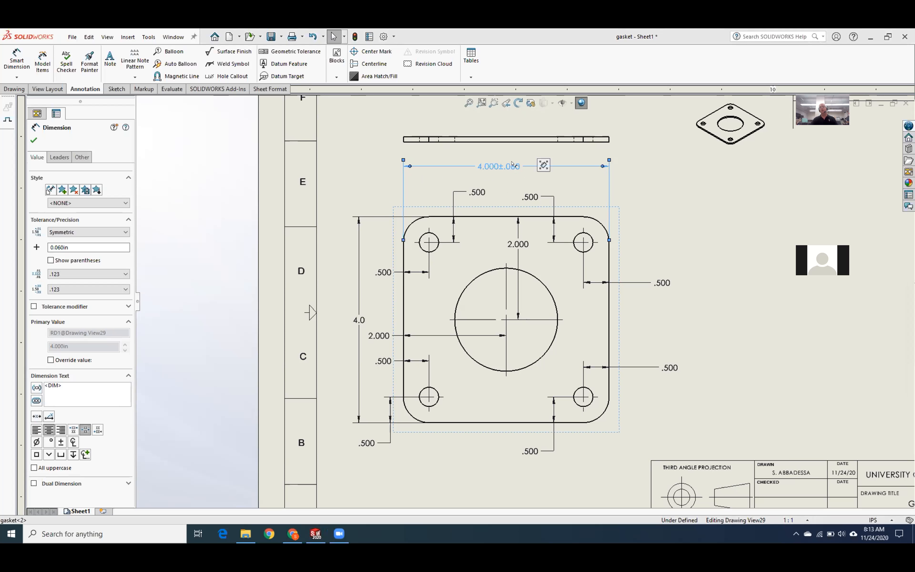
Step: Switch the overall width's tolerance to Limit with an upper value of +0.030 in, and move the dimension back above the view
left_click(86, 231)
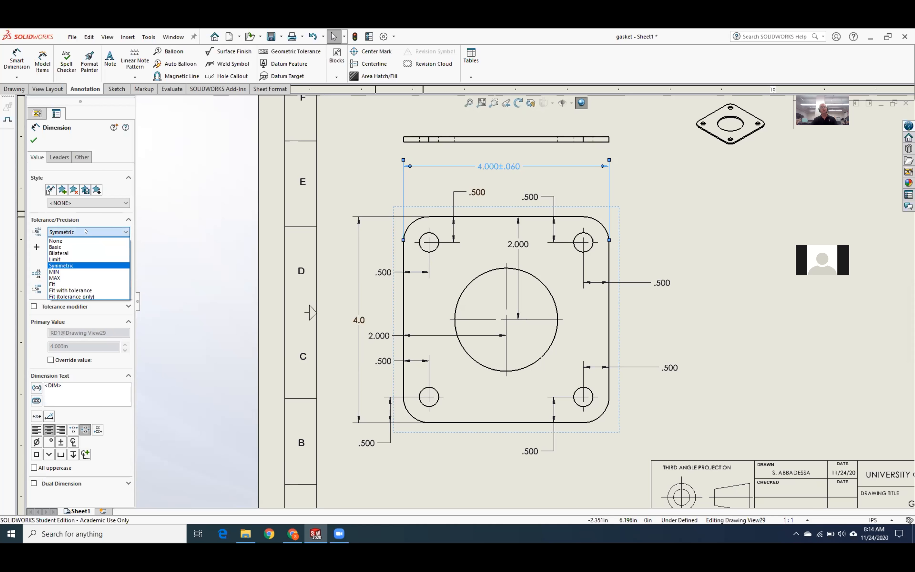
left_click(72, 259)
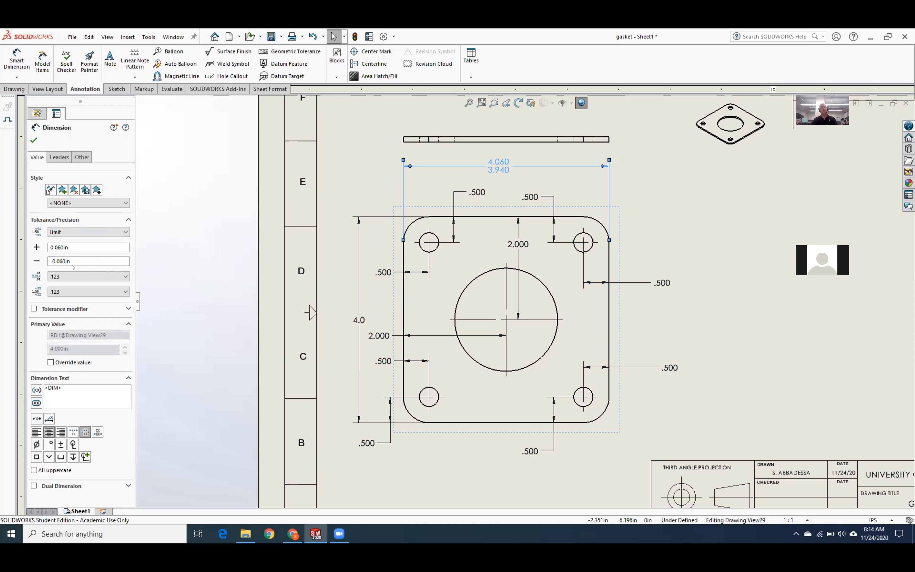
left_click(56, 246)
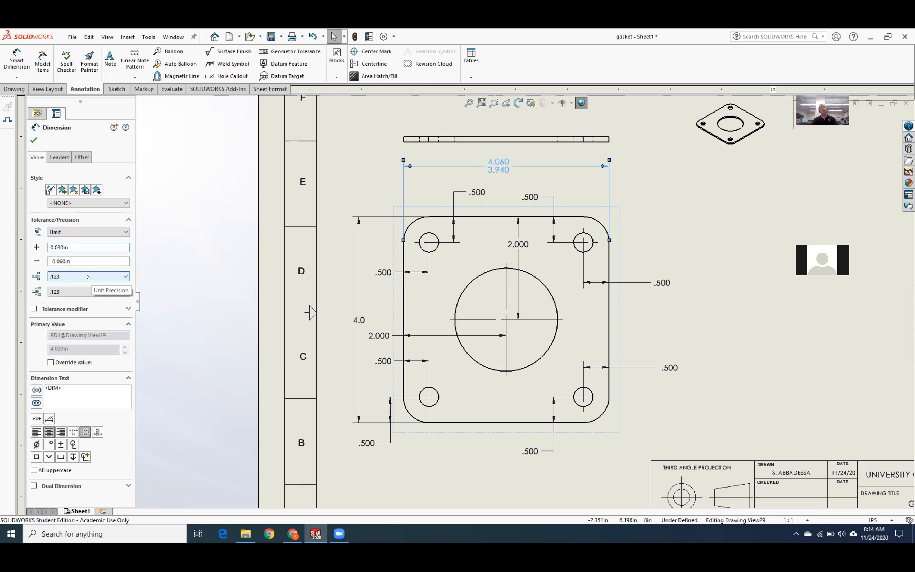
left_click(201, 232)
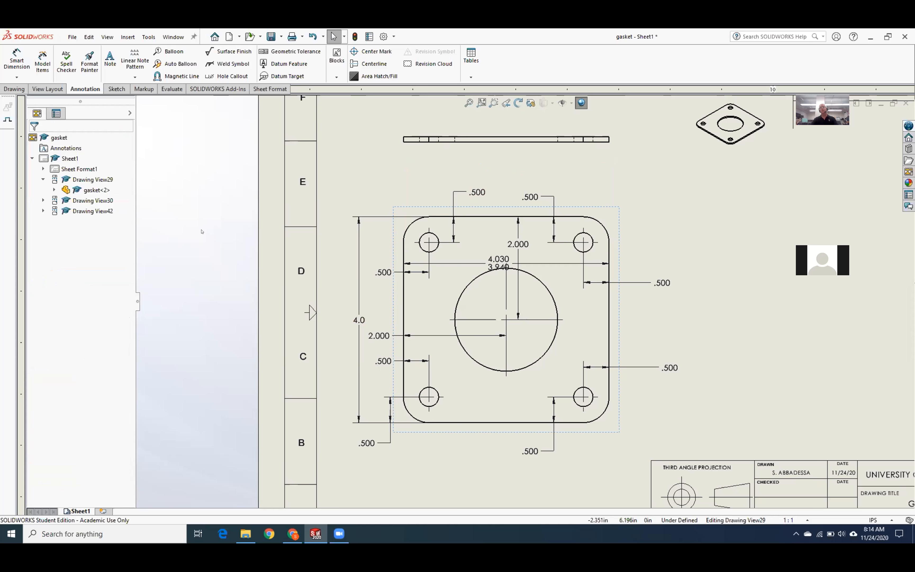
left_click_drag(495, 262, 504, 168)
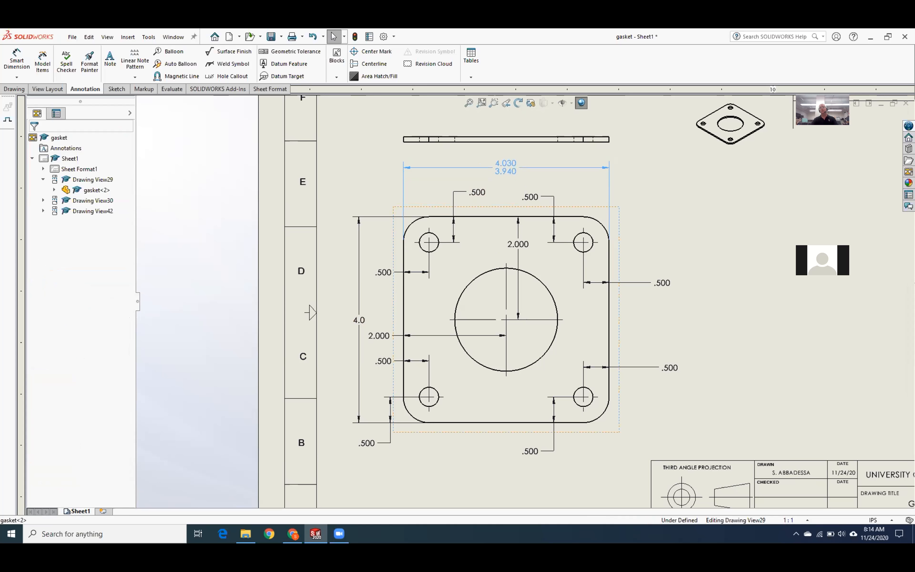
Step: Change the overall width dimension's tolerance to Symmetric with a value of 0.060 in
left_click(676, 233)
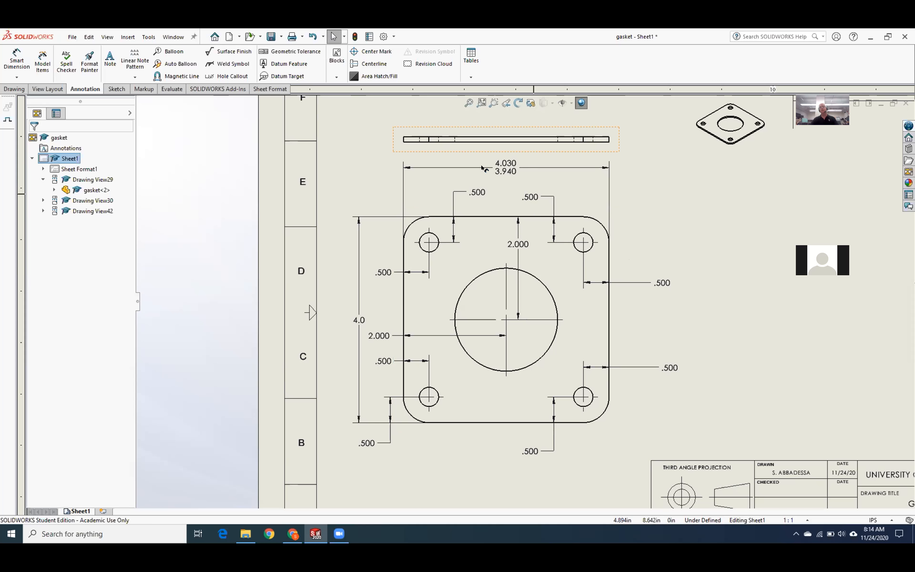
left_click(514, 163)
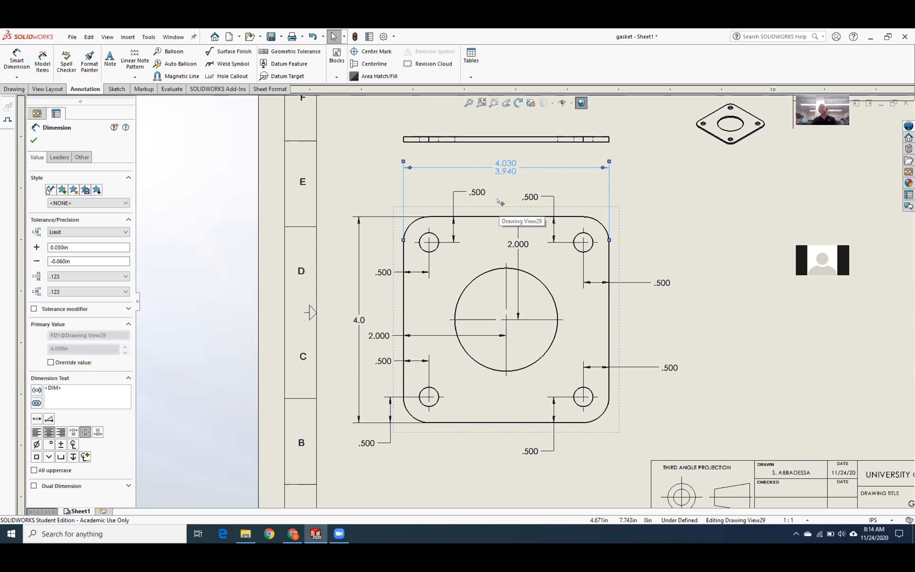
left_click(64, 231)
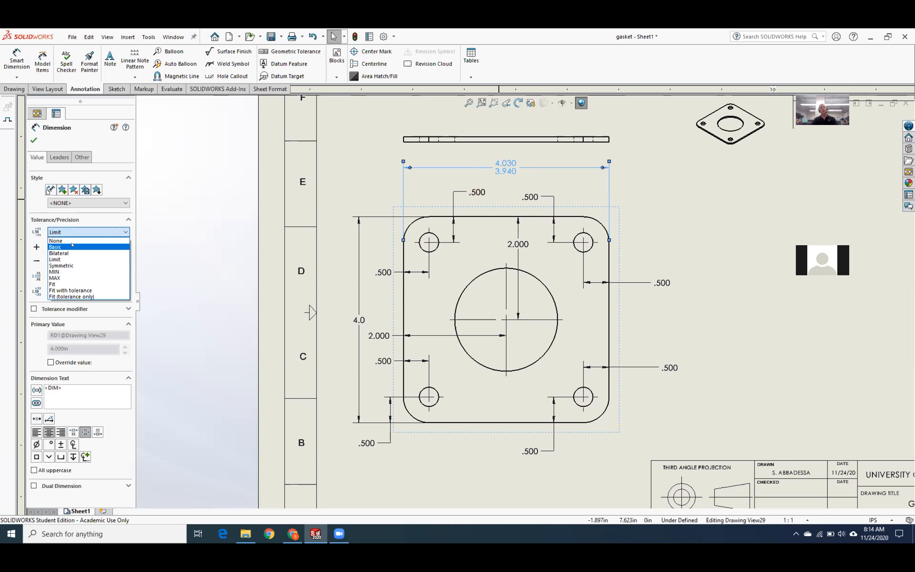
left_click(79, 265)
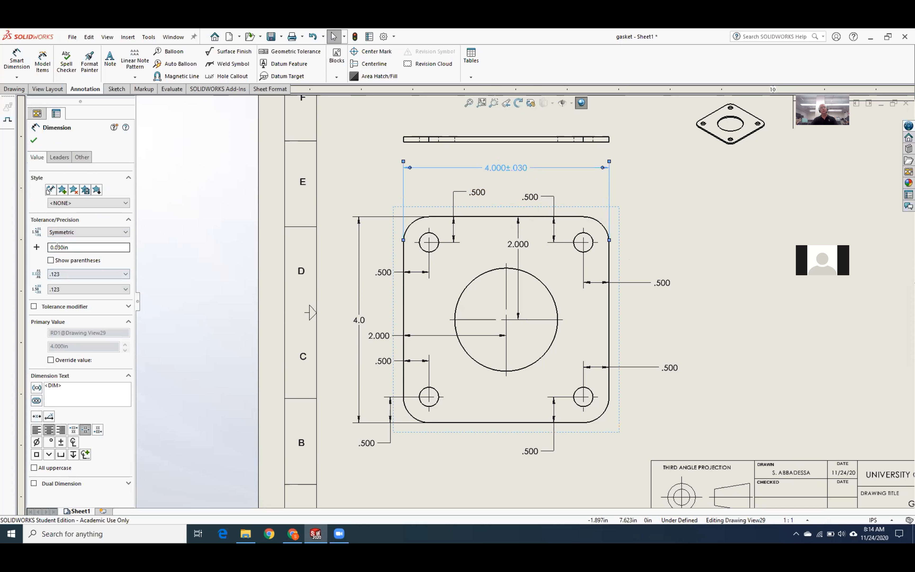
key("BackSpace")
type("6")
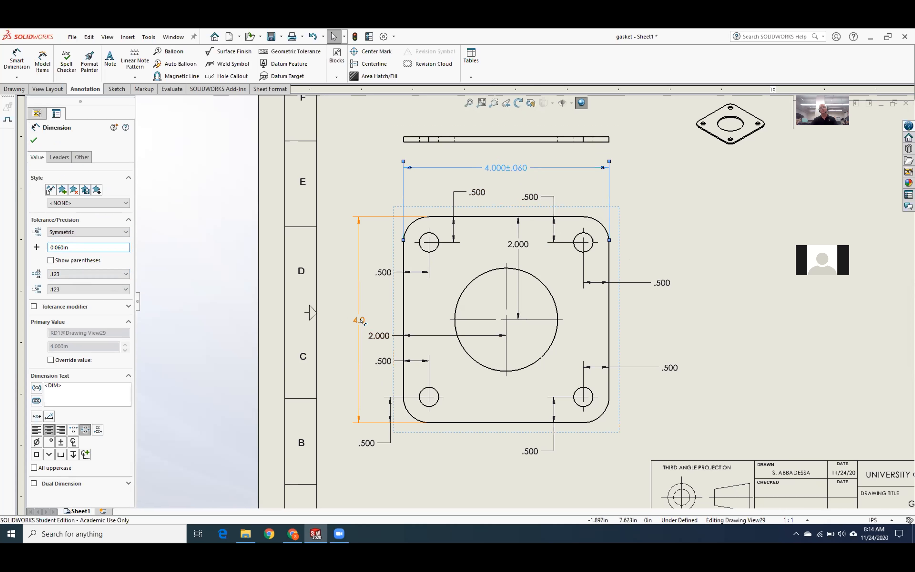
Step: Give the overall height dimension a Symmetric tolerance of 0.060 in and three-decimal unit precision (.123)
left_click(358, 353)
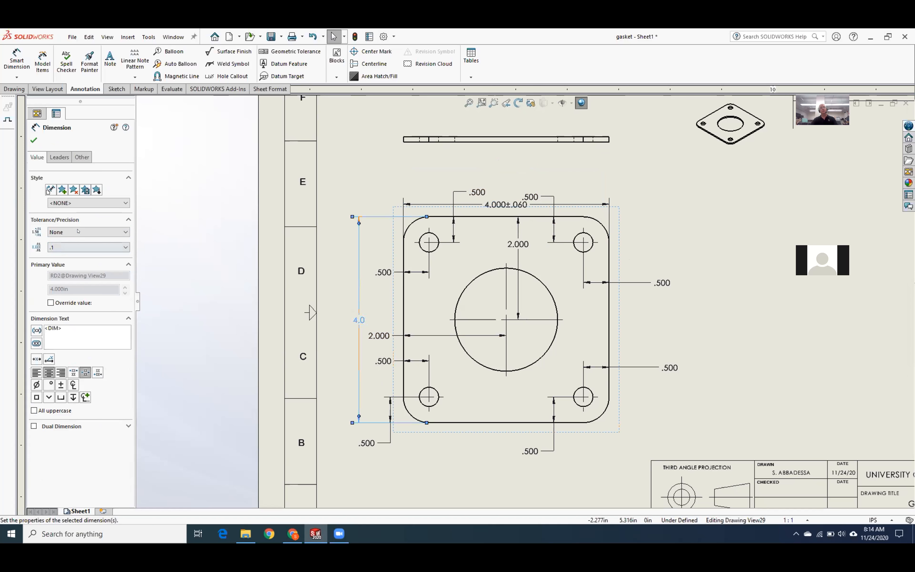
left_click(89, 232)
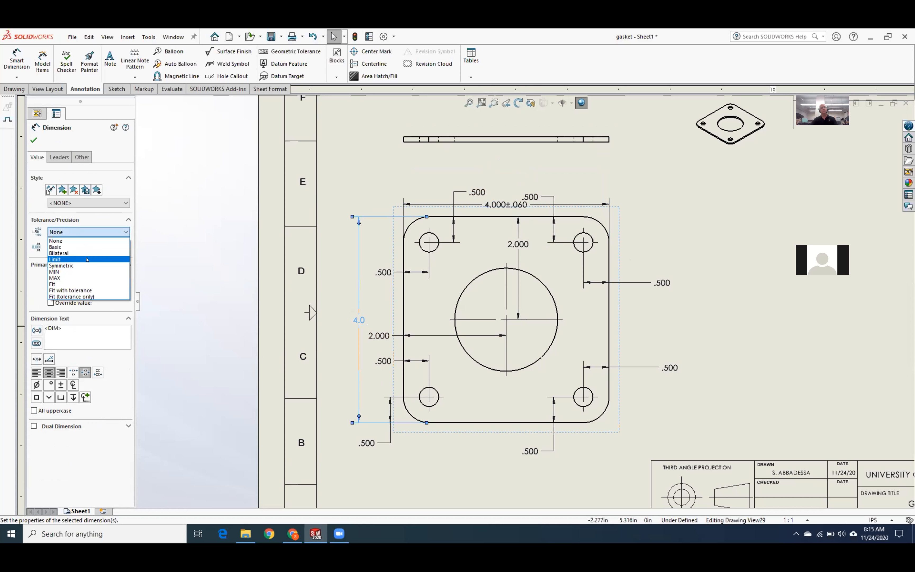
left_click(88, 265)
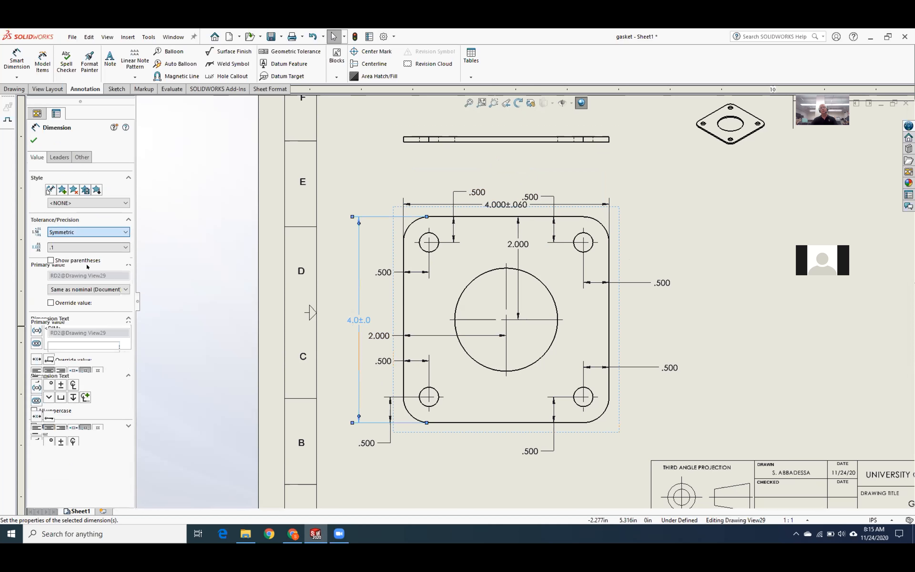
left_click(88, 274)
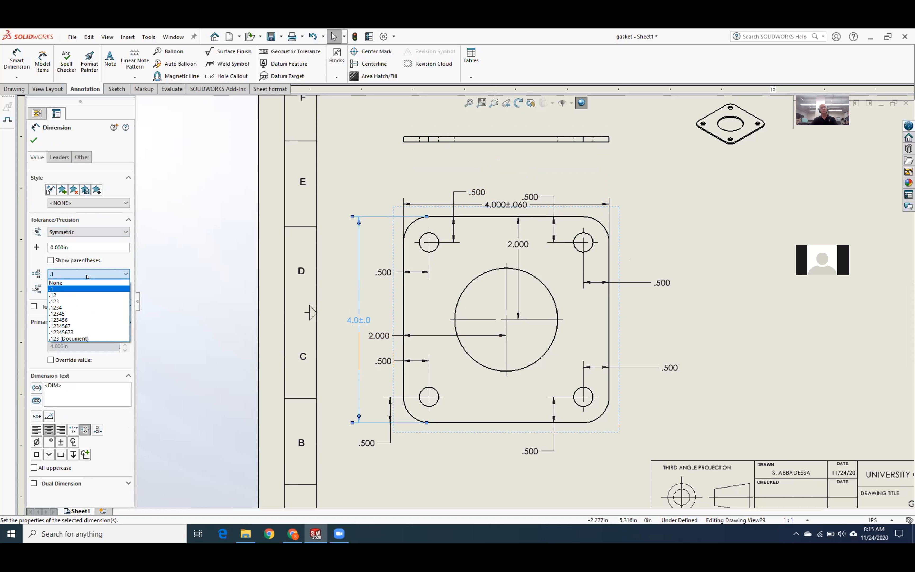
left_click(92, 301)
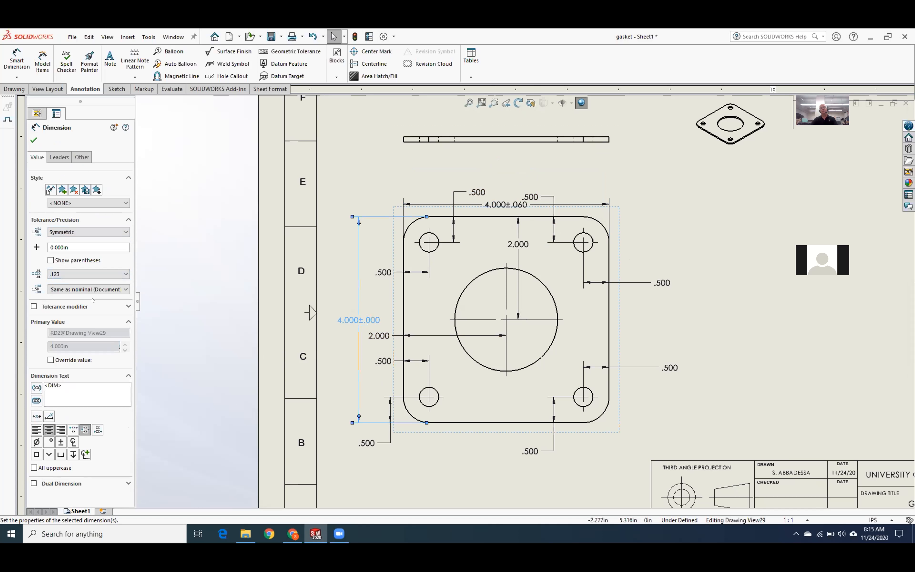
left_click(58, 247)
left_click(34, 141)
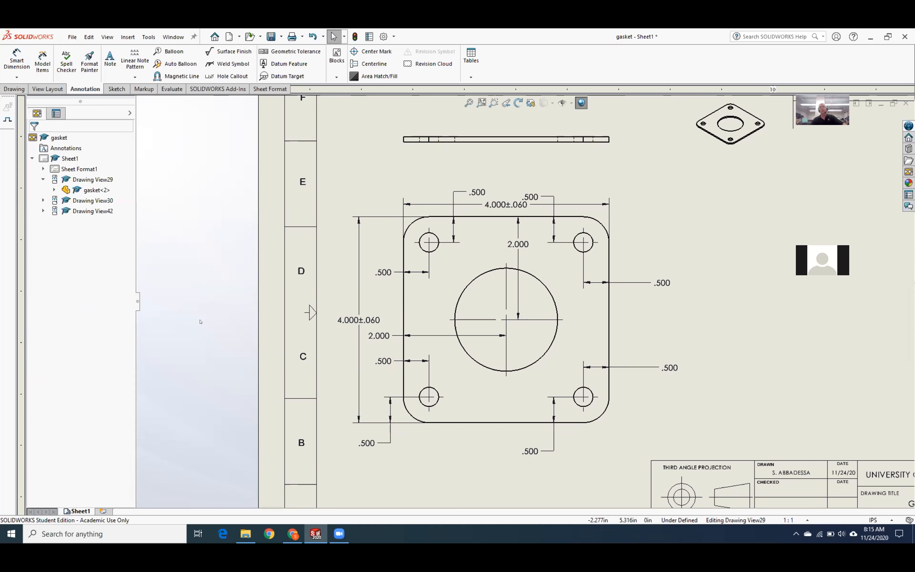
Step: Move the overall width dimension above the hole dimensions and the overall height dimension farther out from the front view
scroll(477, 439, "up", 3)
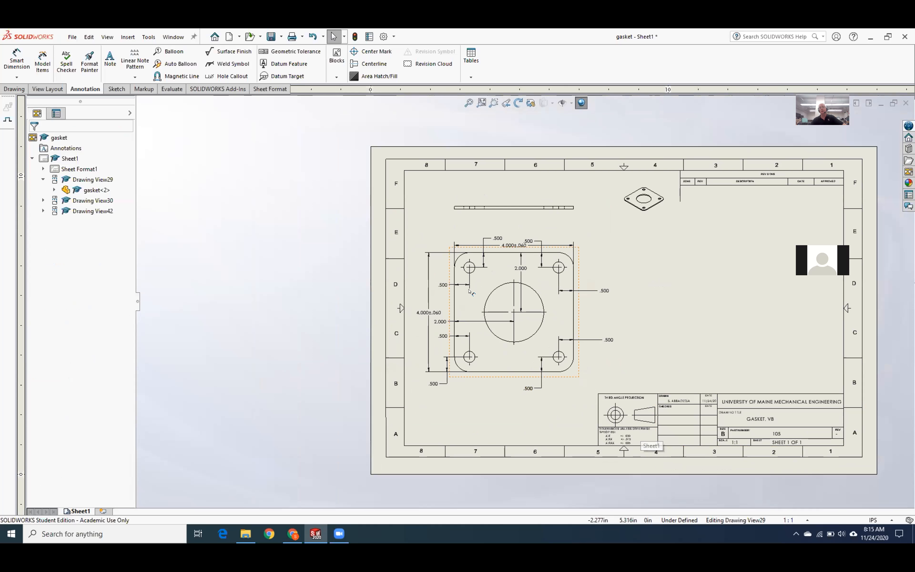
scroll(523, 268, "up", 1)
scroll(518, 263, "down", 5)
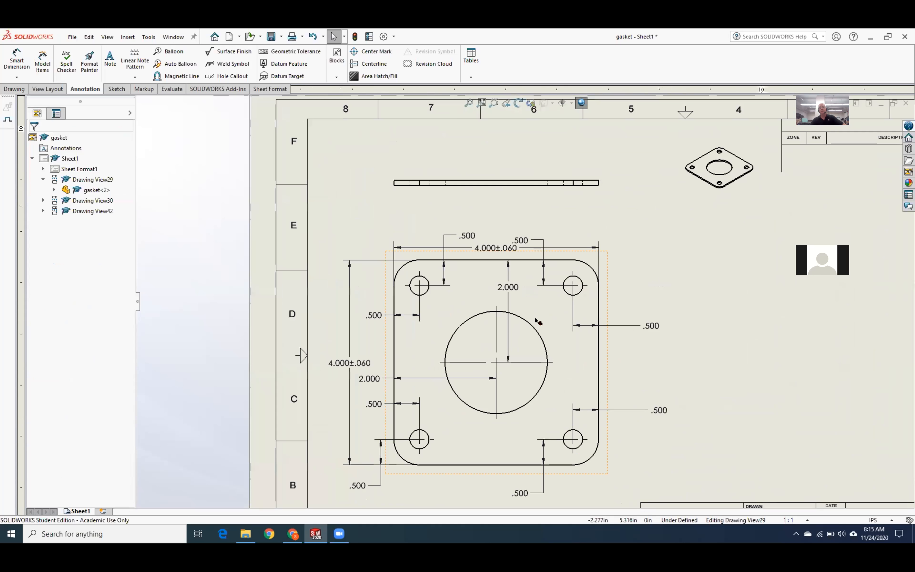
left_click_drag(506, 253, 506, 221)
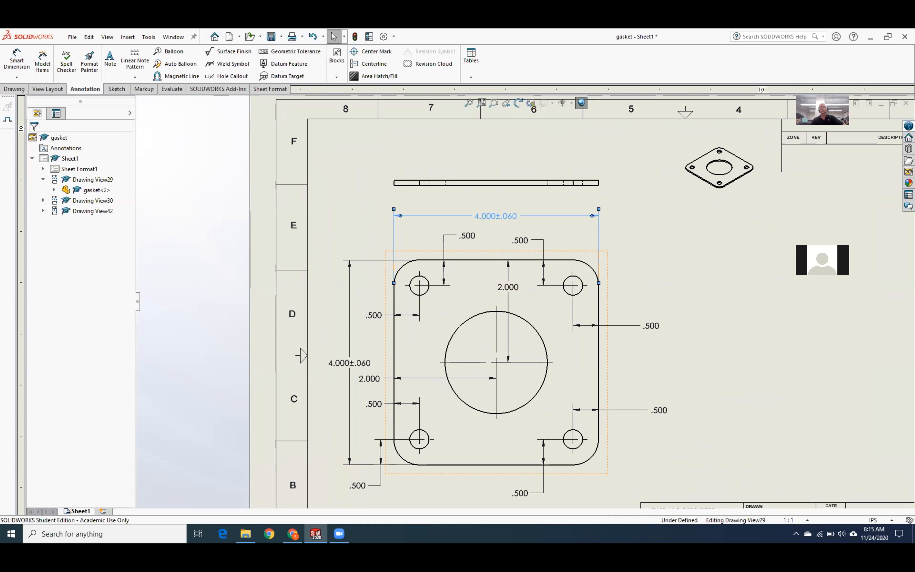
mouse_move(343, 363)
left_mouse_down()
mouse_move(330, 363)
mouse_move(331, 355)
left_mouse_up()
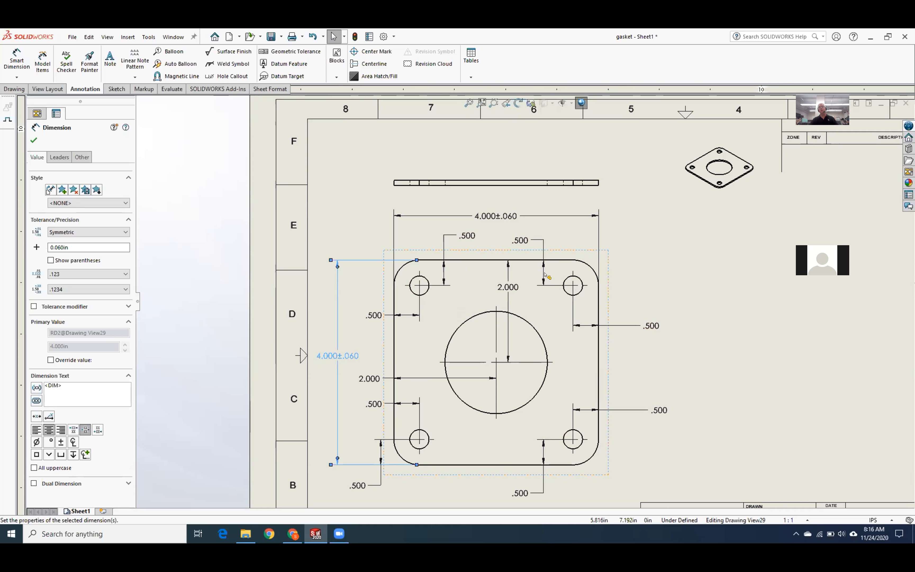
Step: Delete the .500 edge-distance dimensions of the upper-right, lower-right and lower-left holes, keeping only those of the upper-left hole
left_click(521, 244)
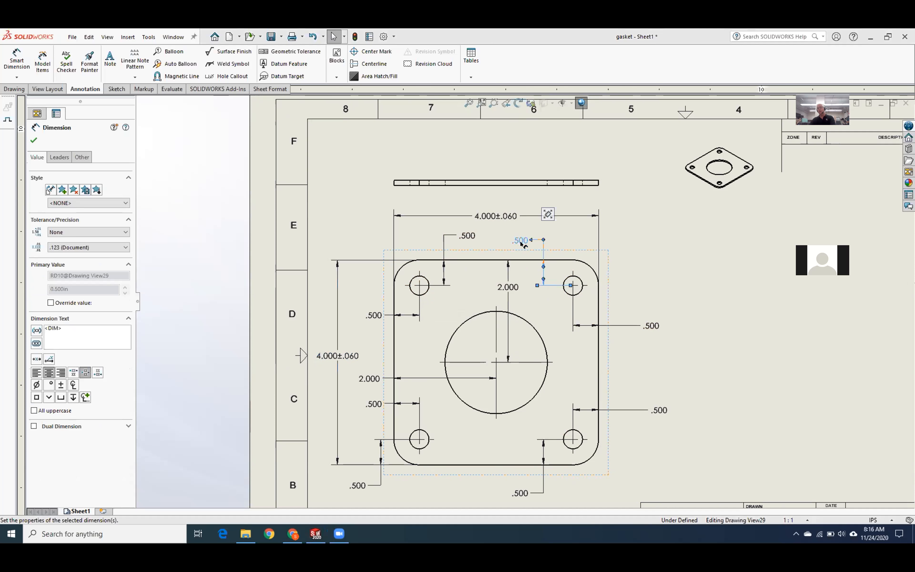
key("Escape")
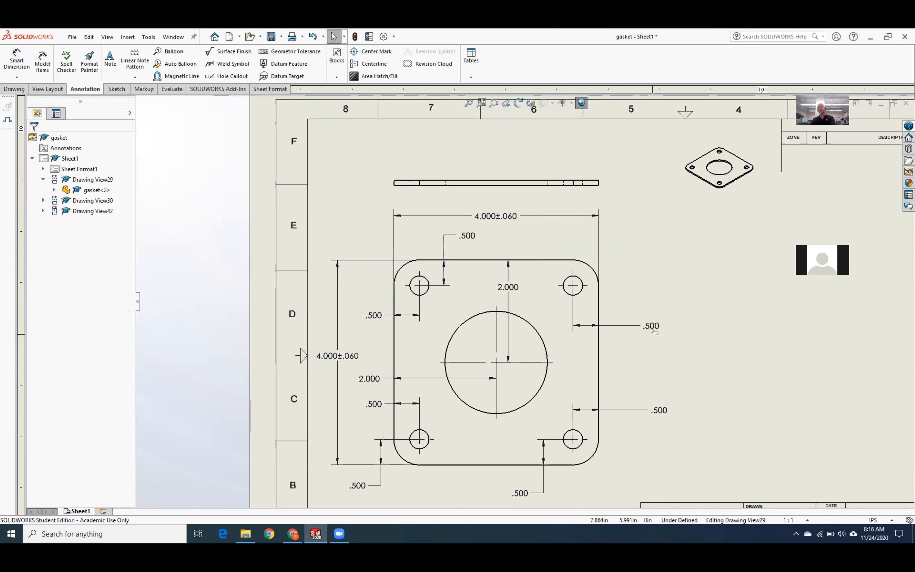
key("Delete")
left_click(660, 410)
key("Delete")
left_click(544, 452)
key("Delete")
left_click(358, 485)
key("Delete")
left_click(373, 407)
key("Delete")
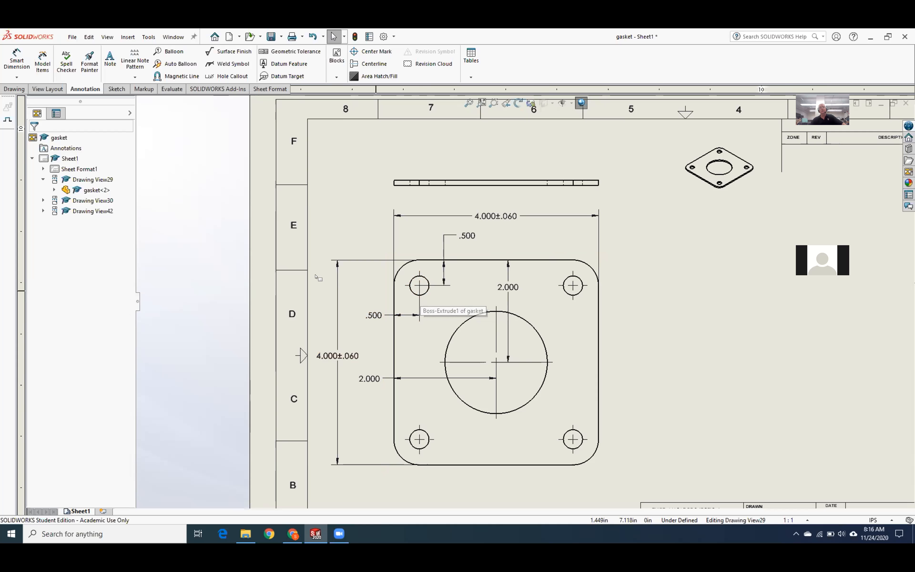
Step: Raise the edge view and the overall width dimension, and dimension the horizontal spacing between the two upper holes below them
left_click_drag(466, 170, 465, 133)
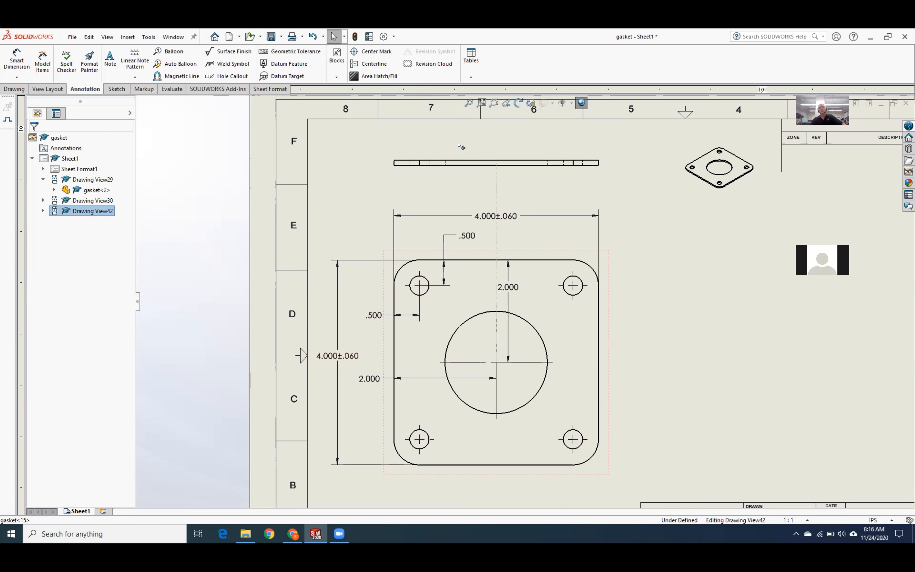
left_click_drag(482, 222, 485, 180)
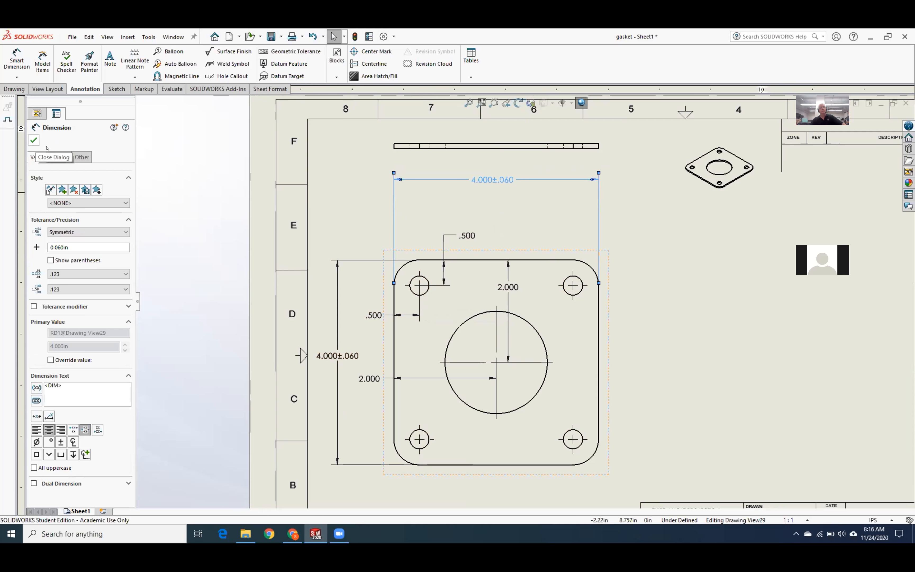
left_click(17, 58)
left_click(429, 291)
left_click(568, 293)
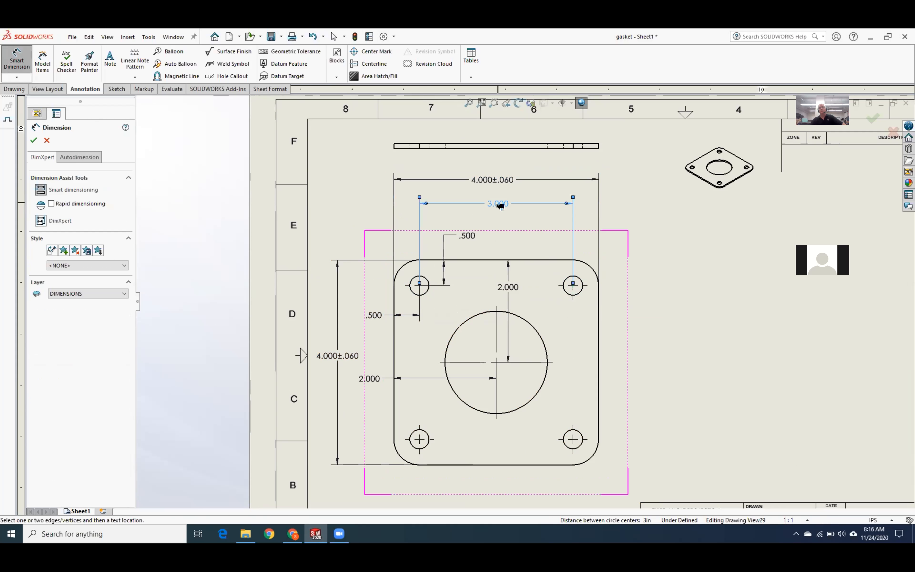
left_click(501, 206)
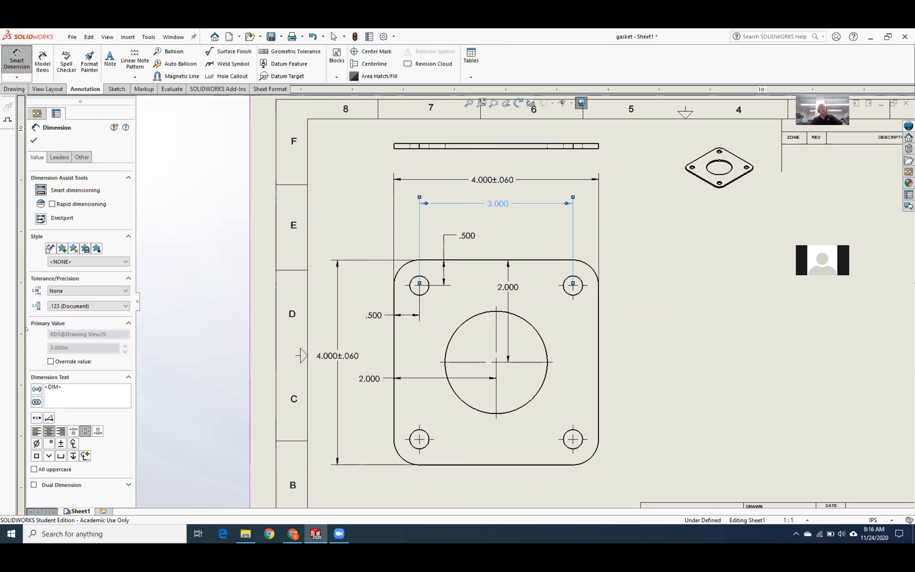
Step: Set the horizontal hole-spacing dimension's tolerance to Symmetric with a value of 0.010 in
left_click(79, 291)
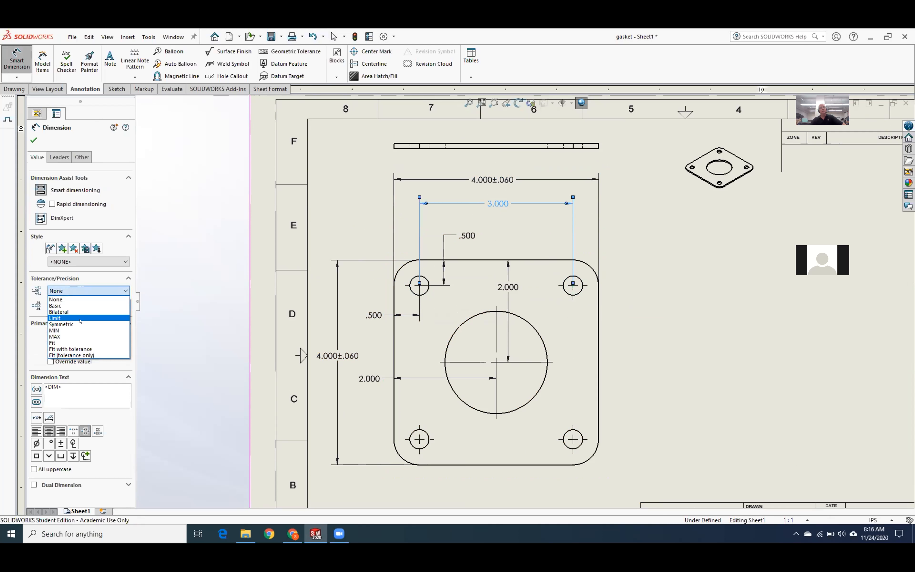
left_click(81, 318)
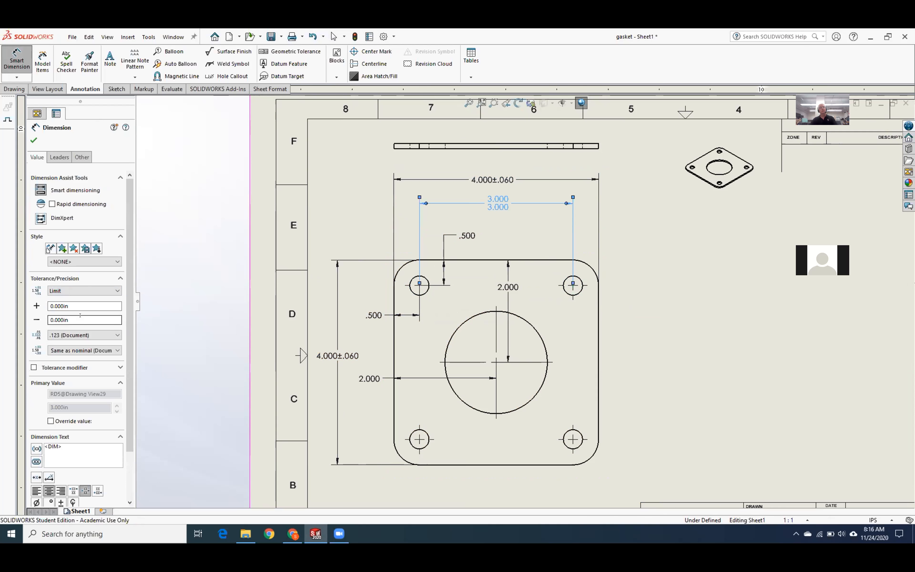
left_click(79, 291)
left_click(73, 324)
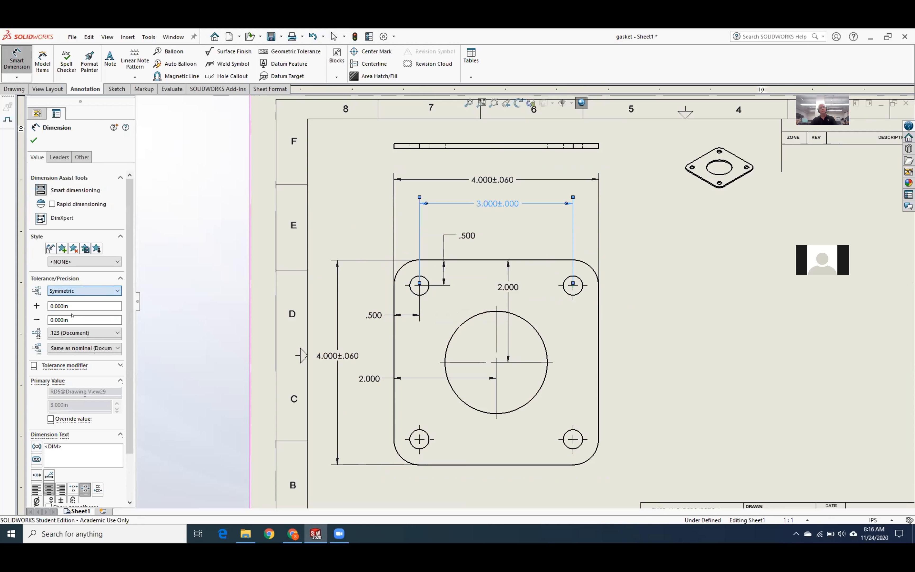
left_click(62, 306)
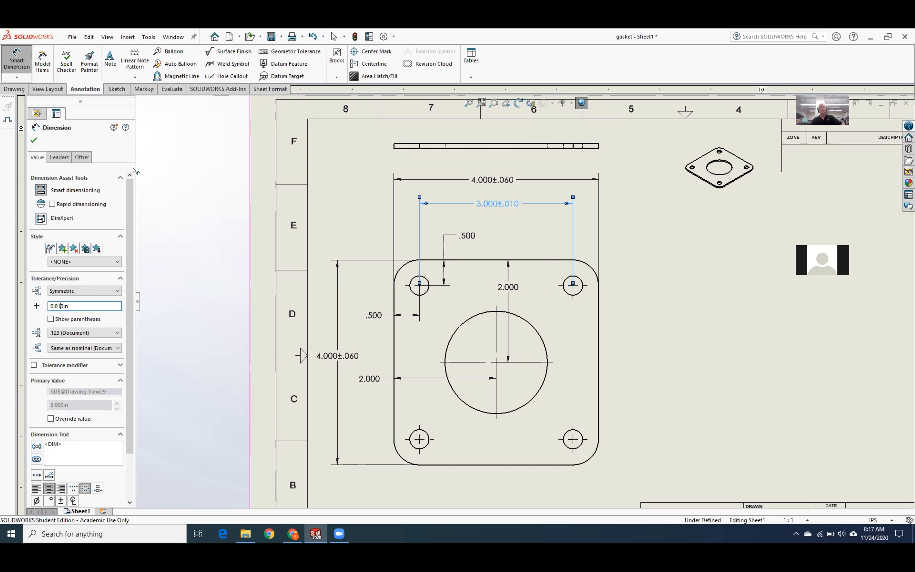
Step: Dimension the vertical spacing between the two left holes, placing it inside the overall height dimension
left_click(415, 297)
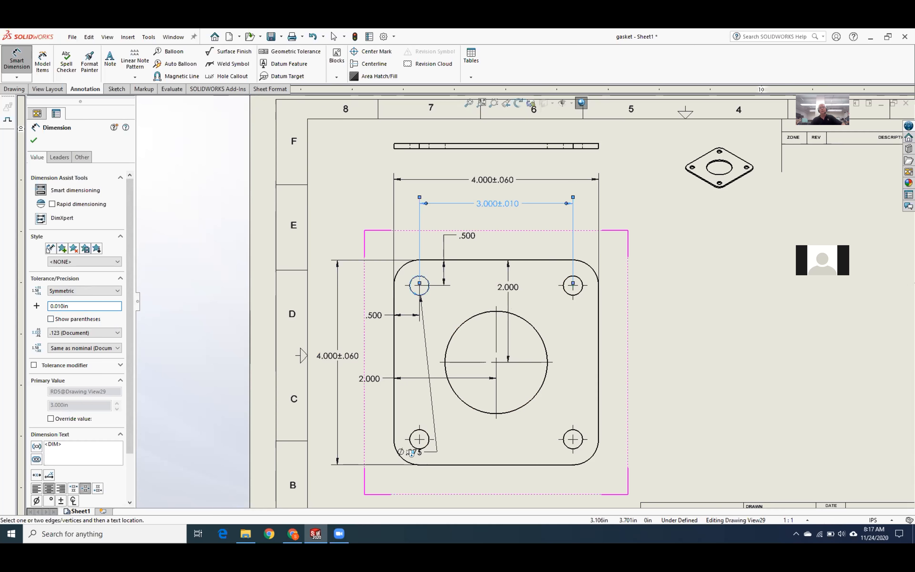
left_click(412, 436)
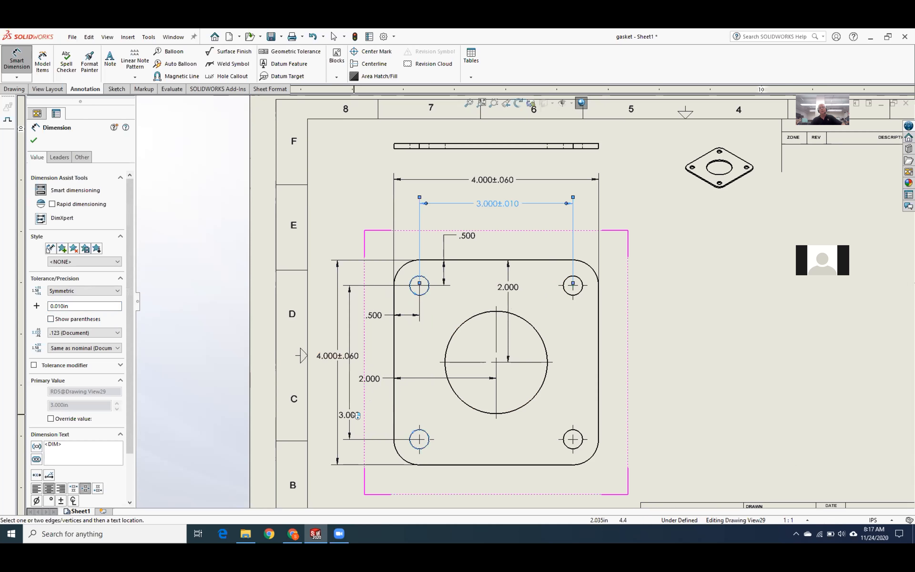
left_click(357, 416)
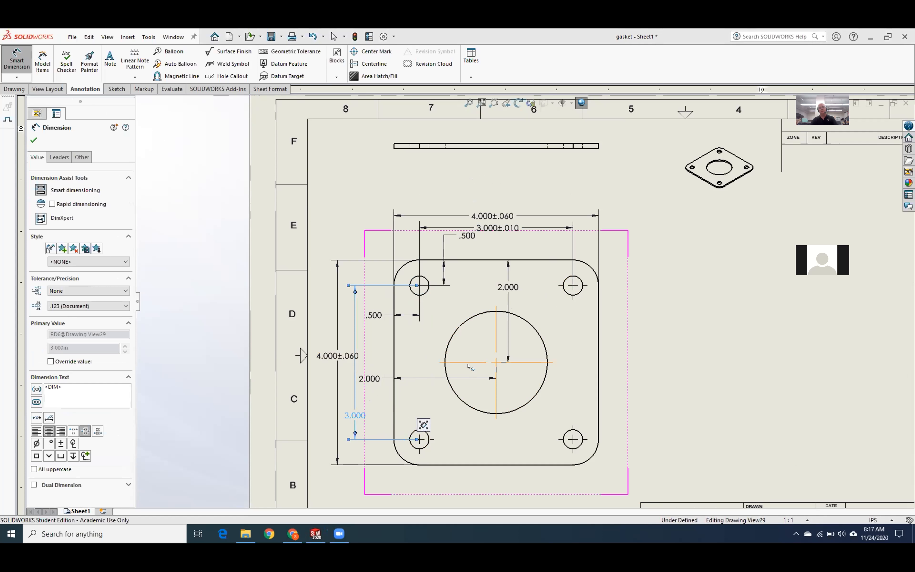
key("Escape")
Step: Shift the front view right and slightly down on the sheet, and space the overall and horizontal hole-spacing dimensions farther outward
scroll(515, 374, "up", 3)
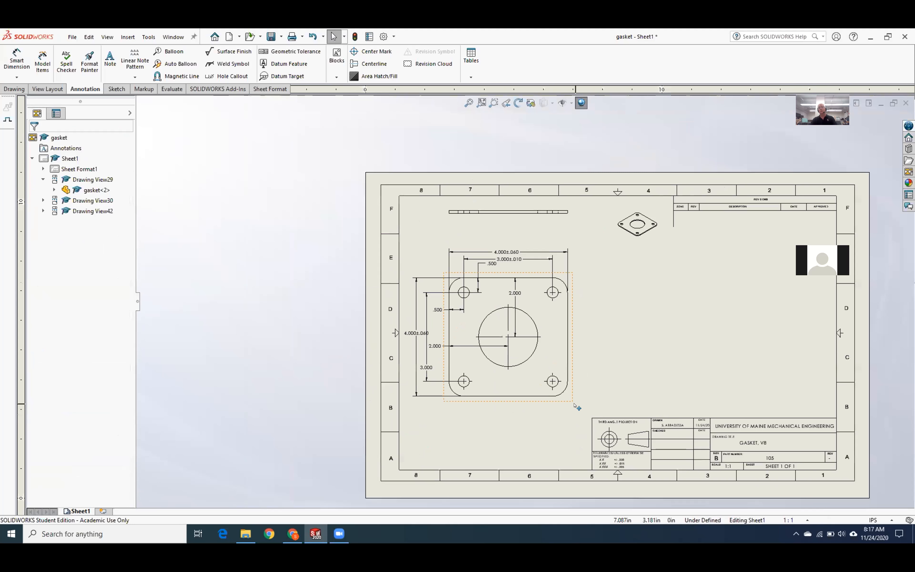
left_click_drag(577, 407, 600, 410)
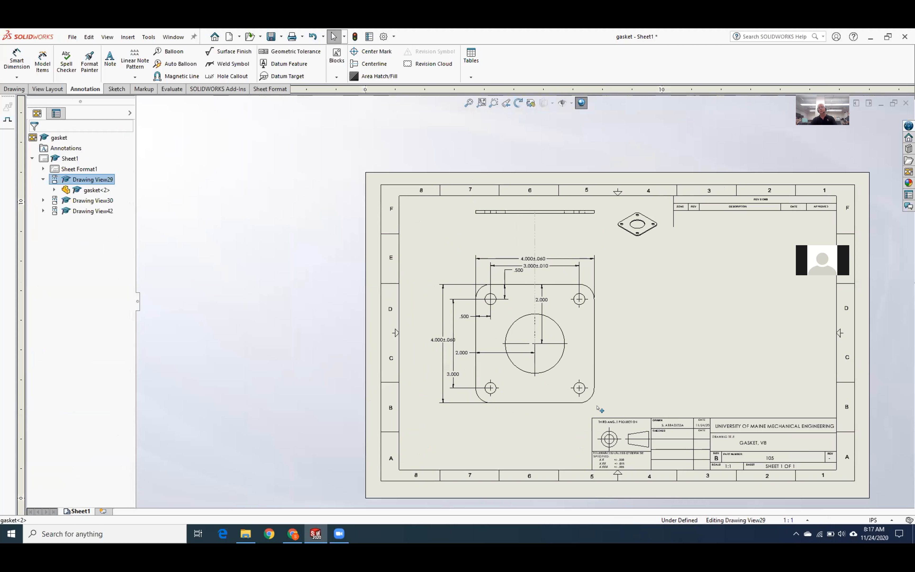
scroll(623, 389, "down", 3)
left_click_drag(330, 308, 305, 313)
left_click_drag(483, 184, 478, 151)
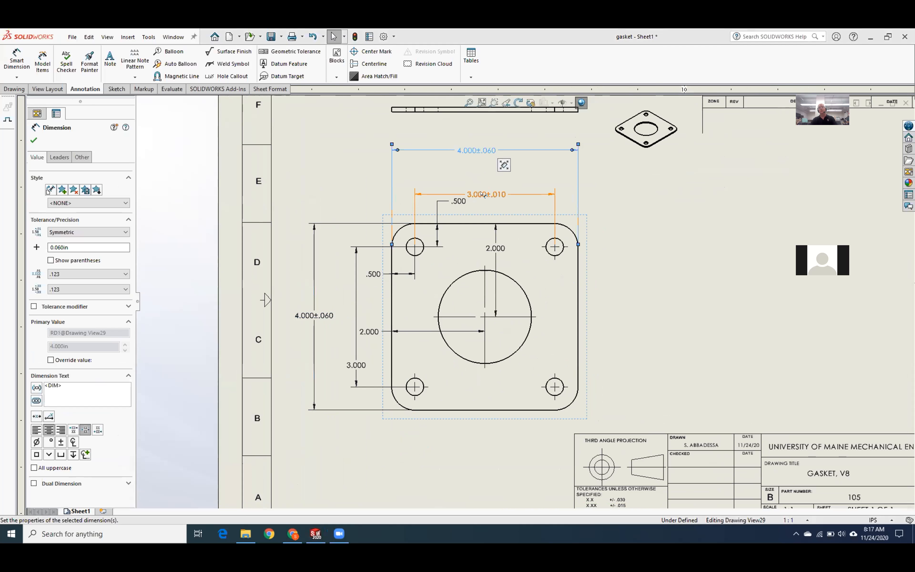
left_click_drag(484, 194, 485, 173)
Step: Move the vertical hole-spacing dimension slightly outward and set its tolerance to Symmetric with a value of 0.0100 in
left_click(353, 359)
left_click_drag(353, 359, 348, 313)
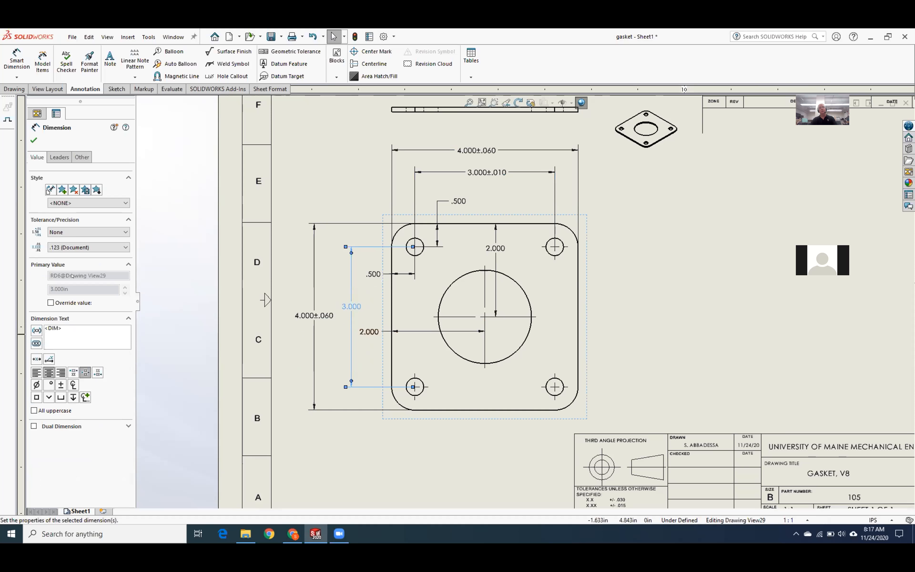
left_click(84, 232)
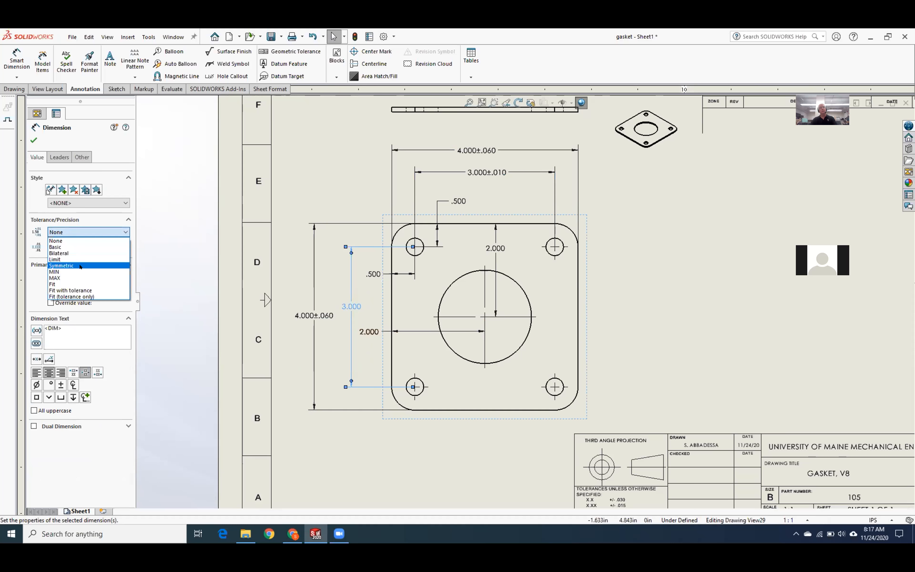
left_click(81, 266)
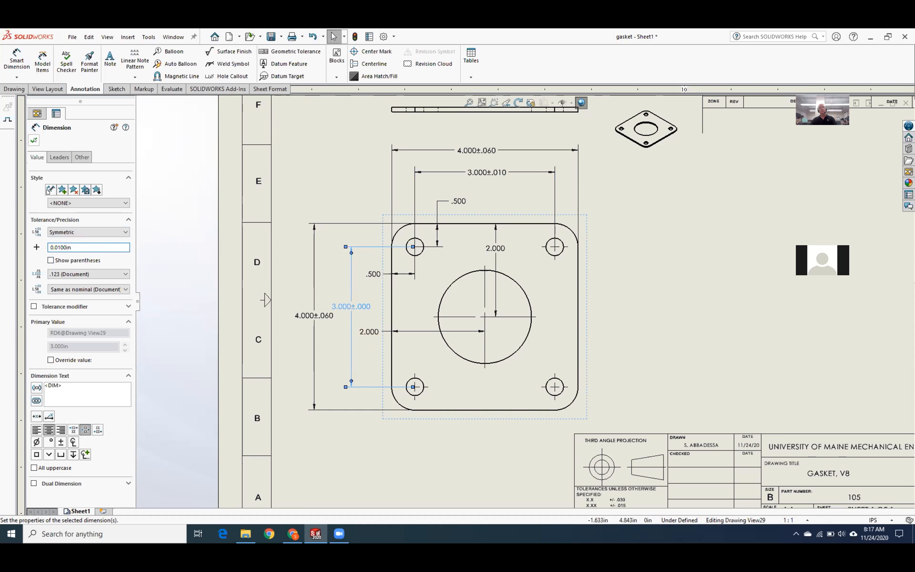
key("Return")
Step: Space the overall and hole-spacing dimensions evenly outward from the front view, keeping the overall dimensions outermost
left_click_drag(310, 318, 292, 334)
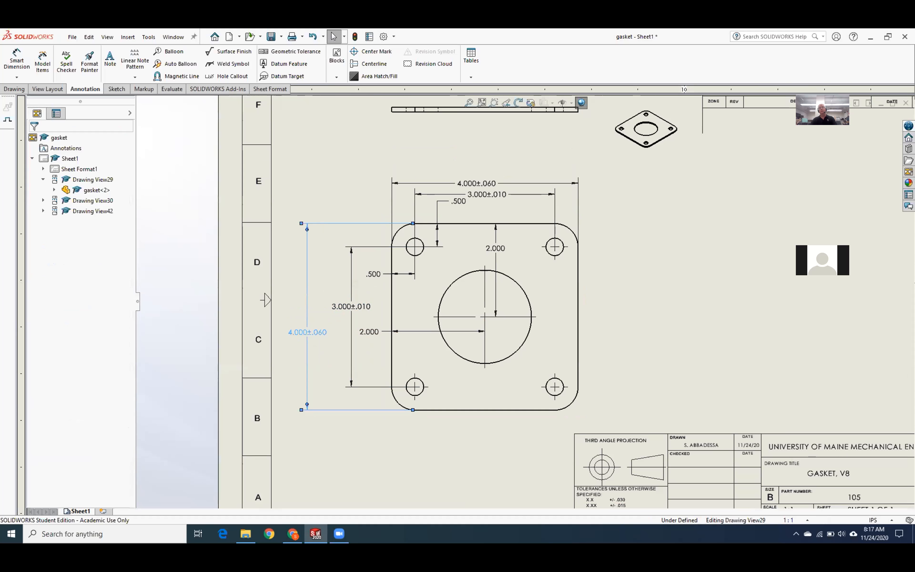
left_click(476, 183)
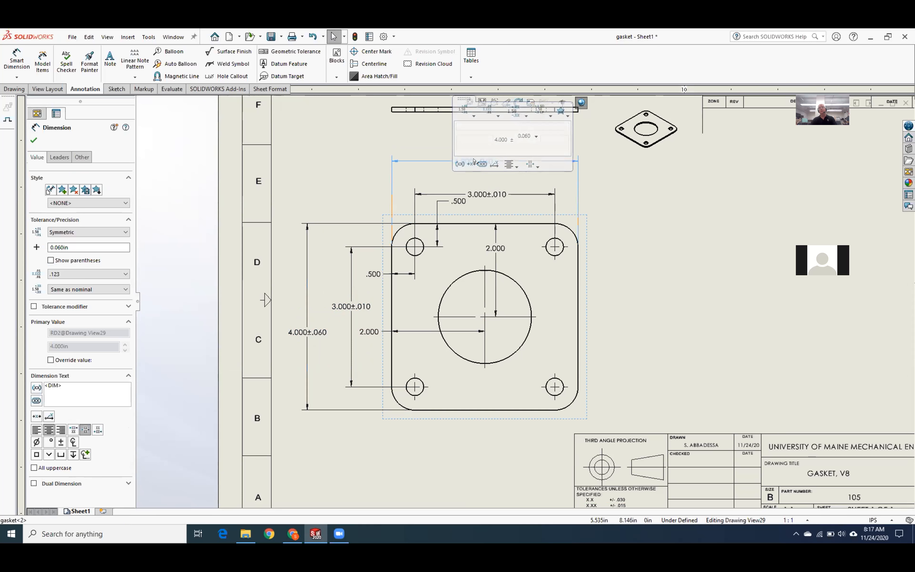
left_click_drag(476, 183, 473, 161)
left_click(735, 286)
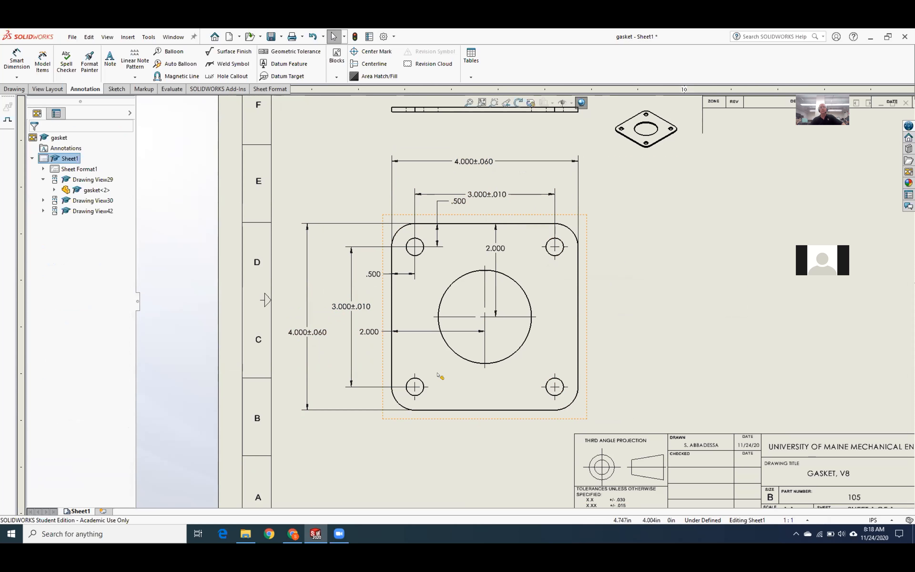
mouse_move(360, 306)
left_mouse_down()
mouse_move(340, 306)
mouse_move(349, 307)
left_mouse_up()
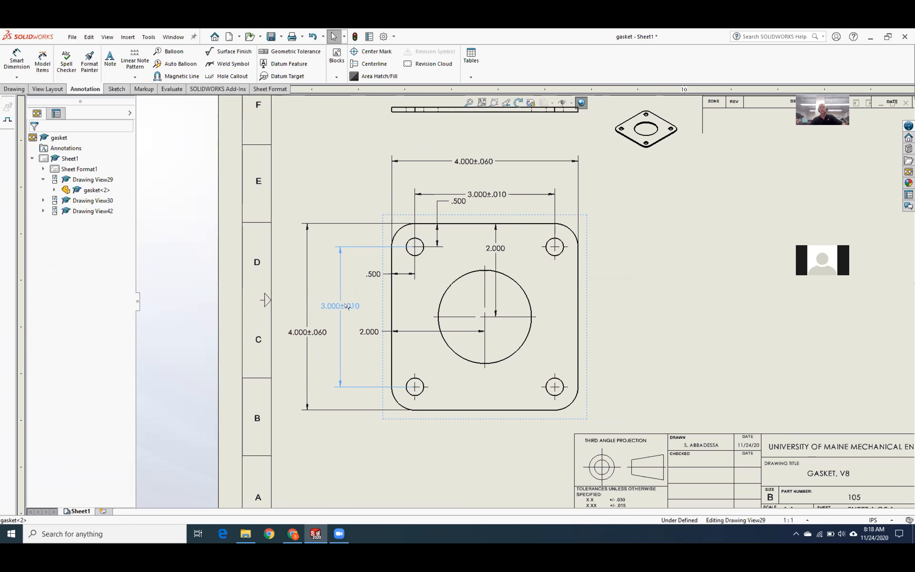
left_click_drag(489, 186, 484, 176)
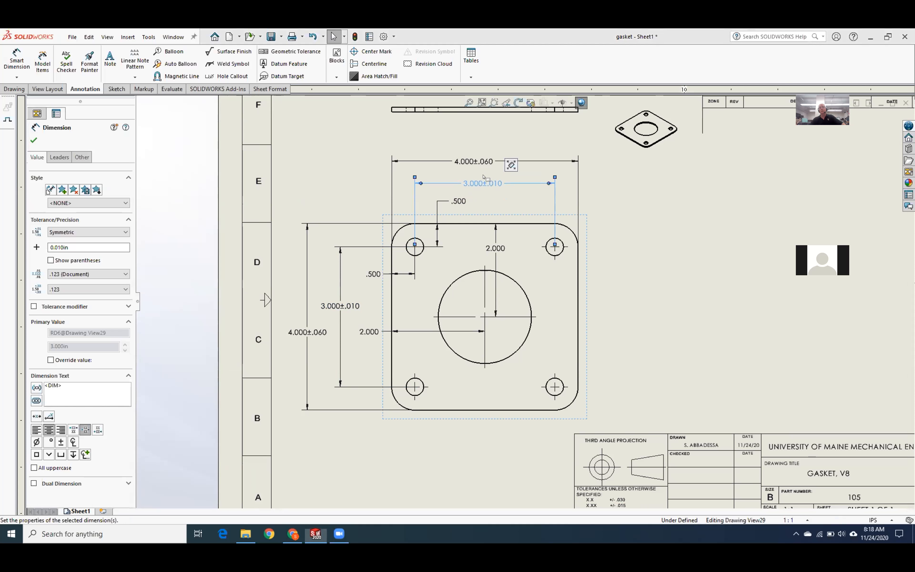
left_click(705, 300)
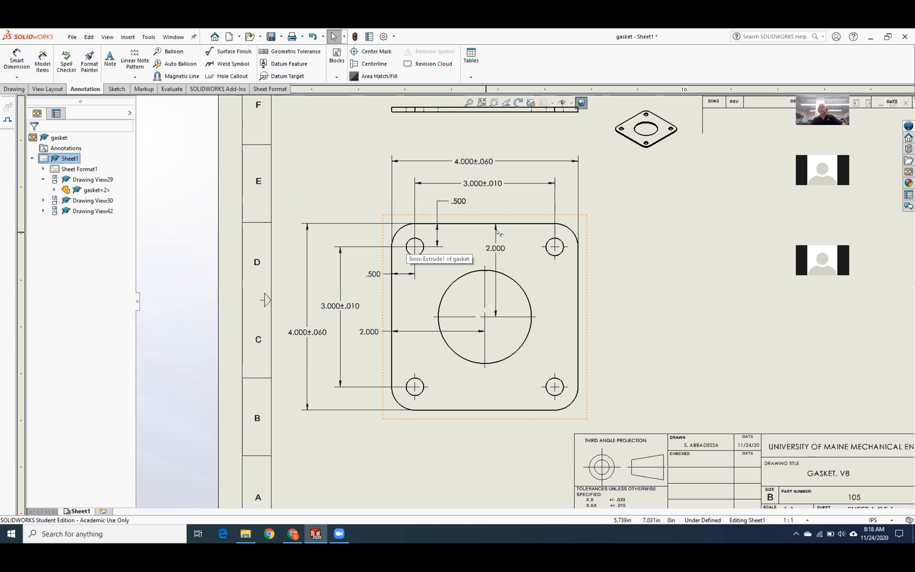
Step: Set the precision of the upper-left hole's two edge-distance dimensions to two decimal places (.12)
left_click(374, 274)
left_click(88, 247)
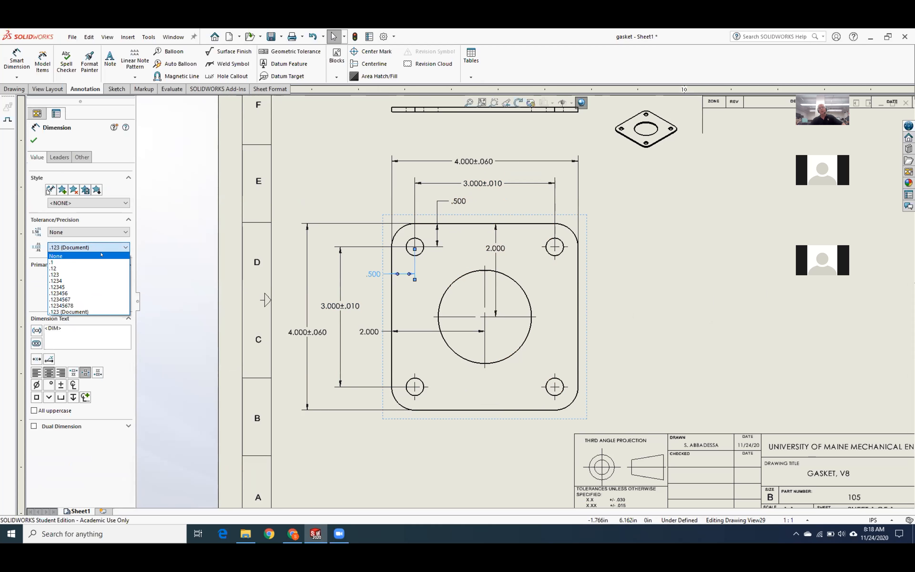
left_click(54, 268)
left_click(451, 200)
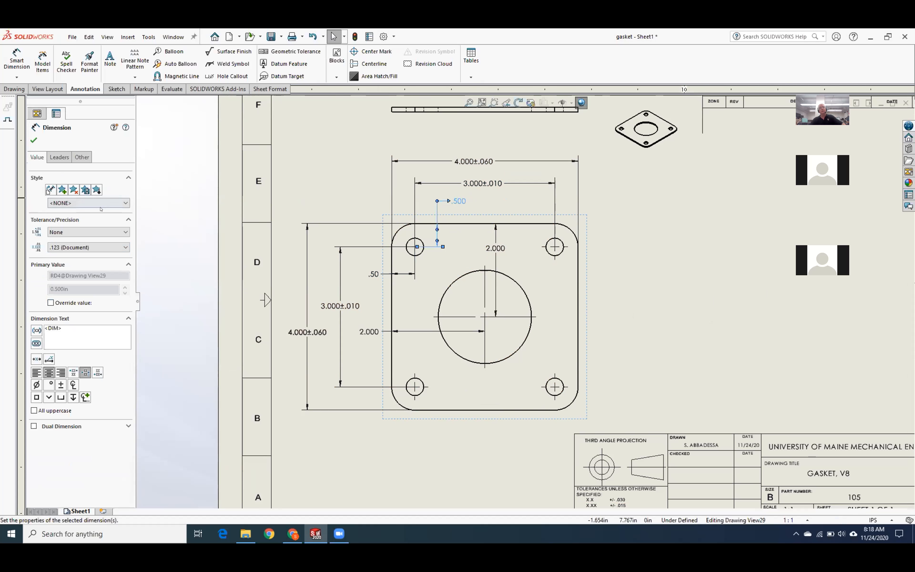
left_click(92, 247)
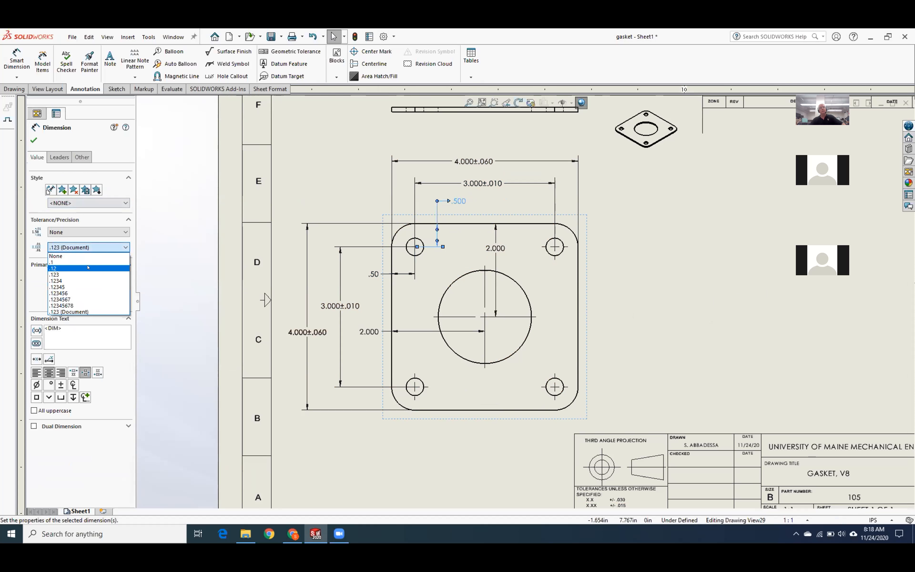
left_click(54, 268)
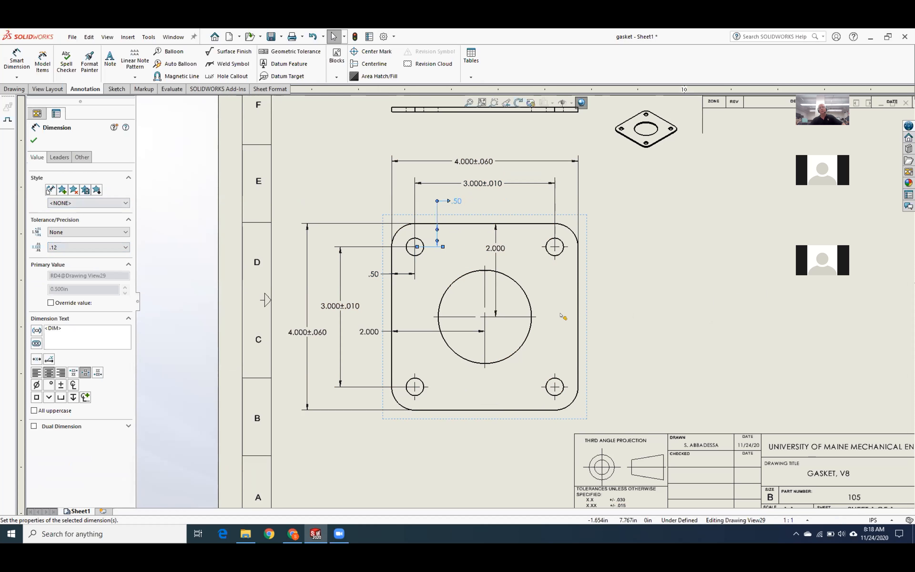
left_click(623, 309)
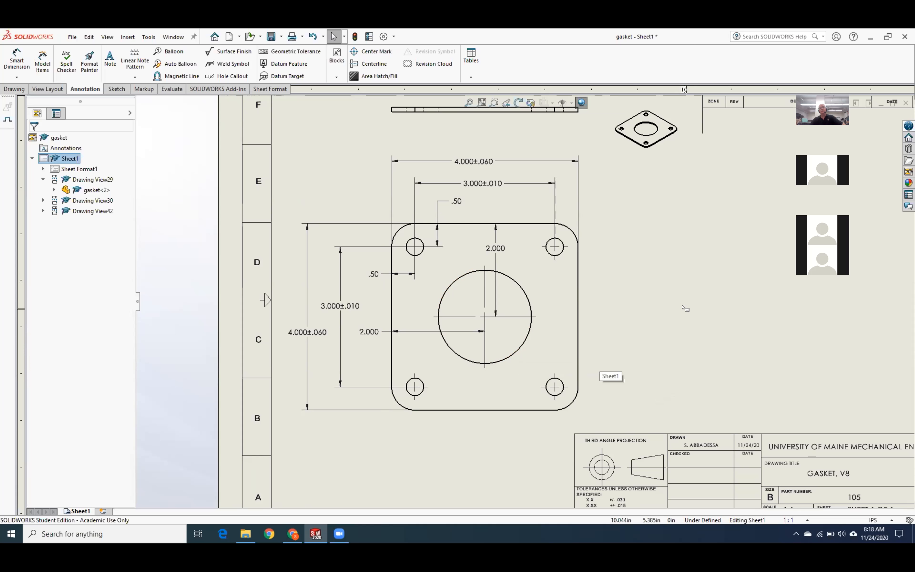
Step: Try to add a centerline between the two upper holes
left_click(372, 63)
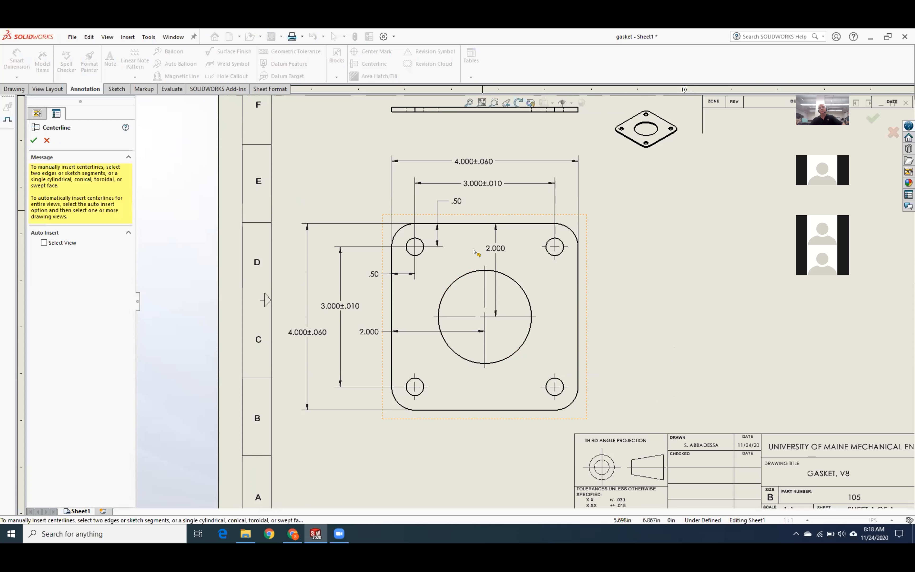
left_click(418, 254)
left_click(546, 253)
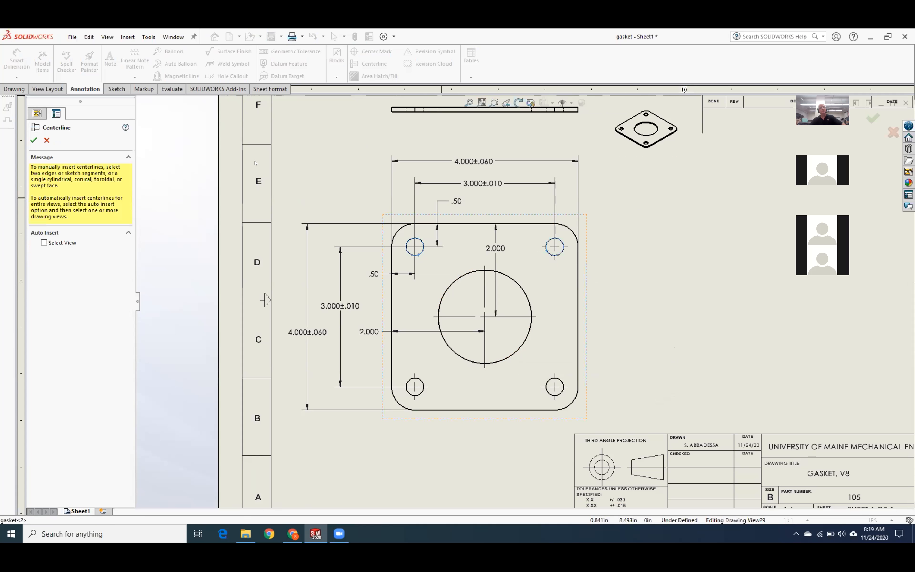
left_click(46, 143)
Step: Try to link the two upper holes using center marks
left_click(372, 51)
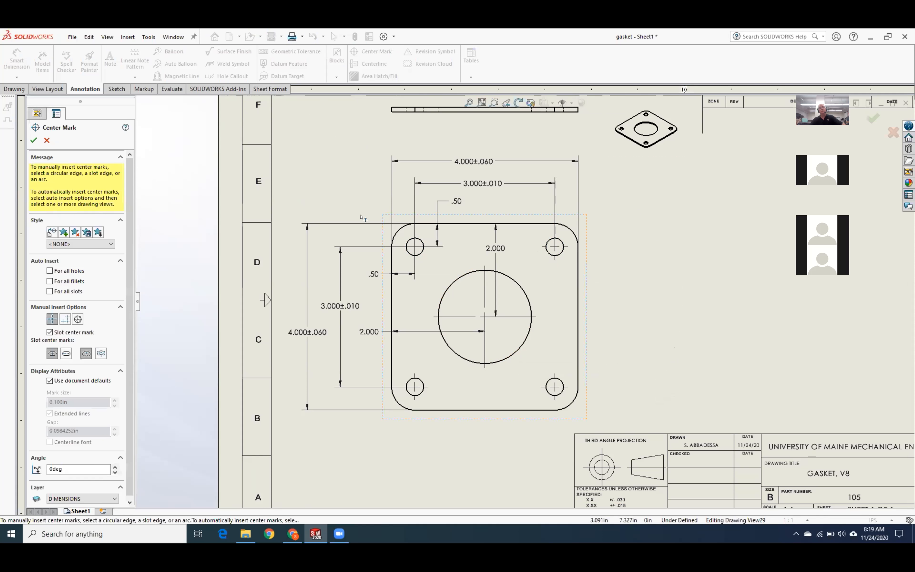
left_click(421, 242)
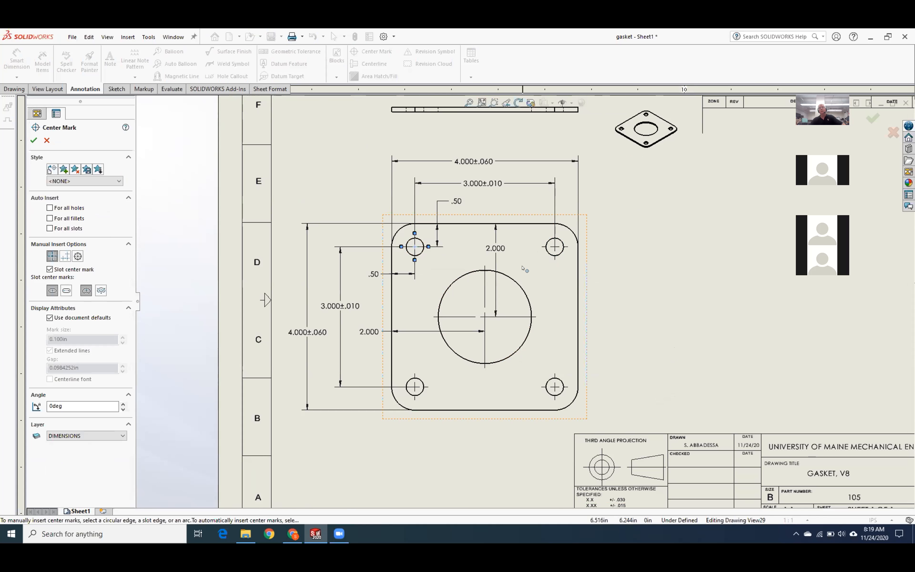
left_click(549, 253)
left_click(49, 208)
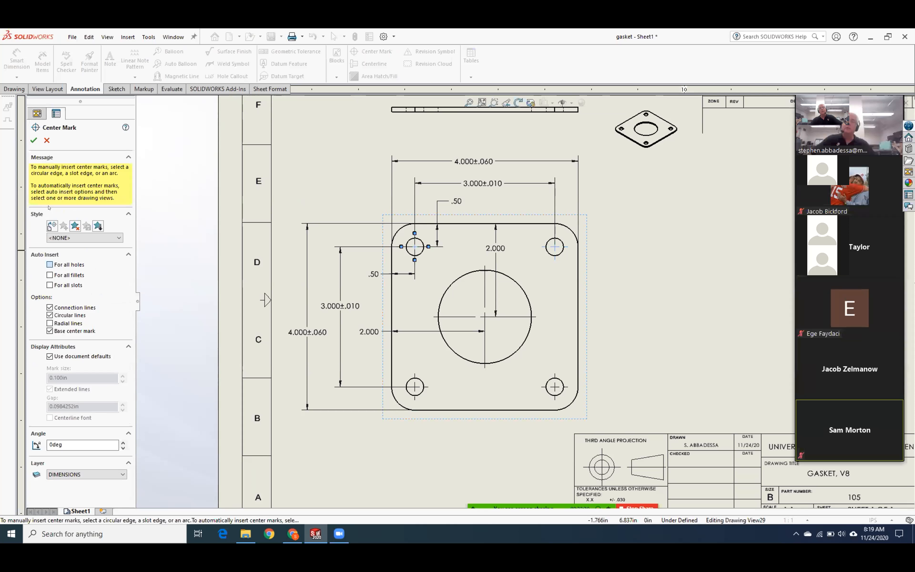
left_click(47, 140)
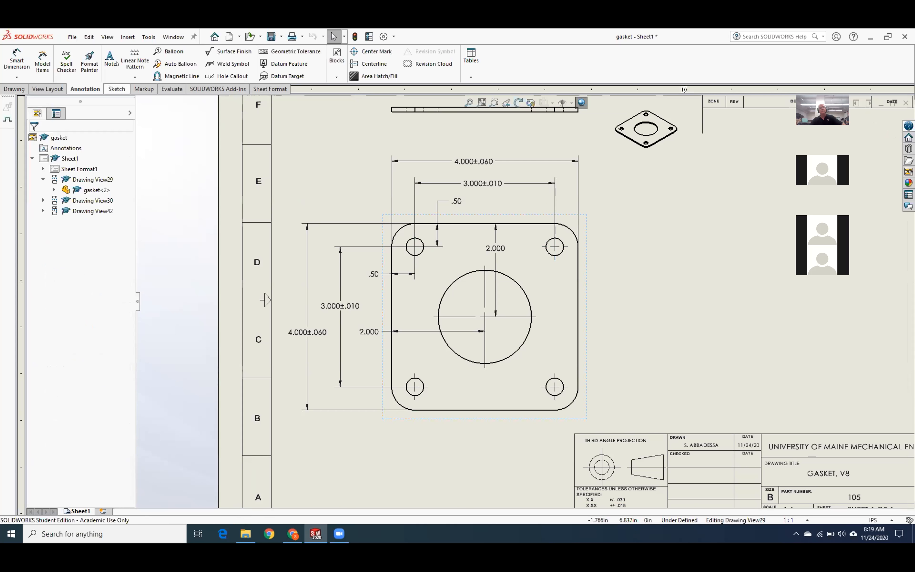
right_click(309, 154)
left_click(314, 123)
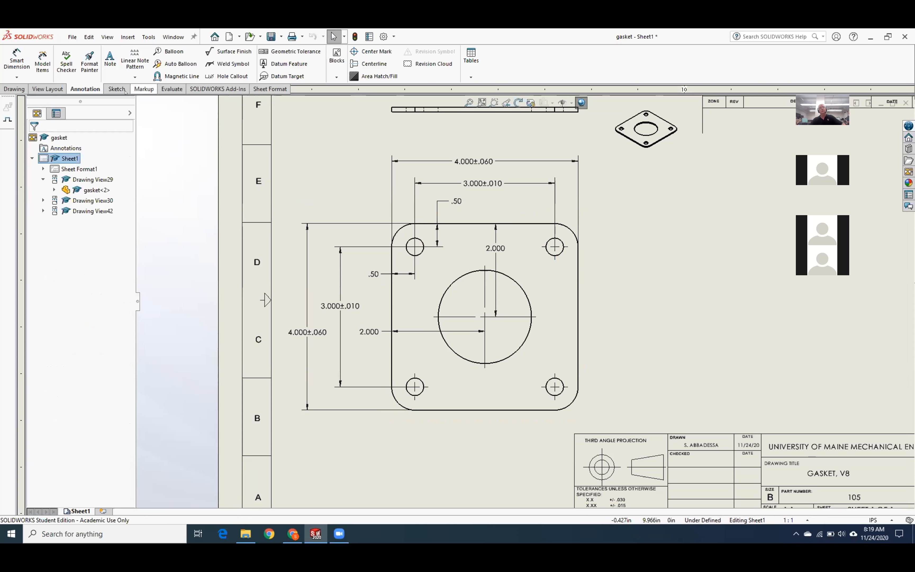
left_click(116, 89)
left_click(40, 50)
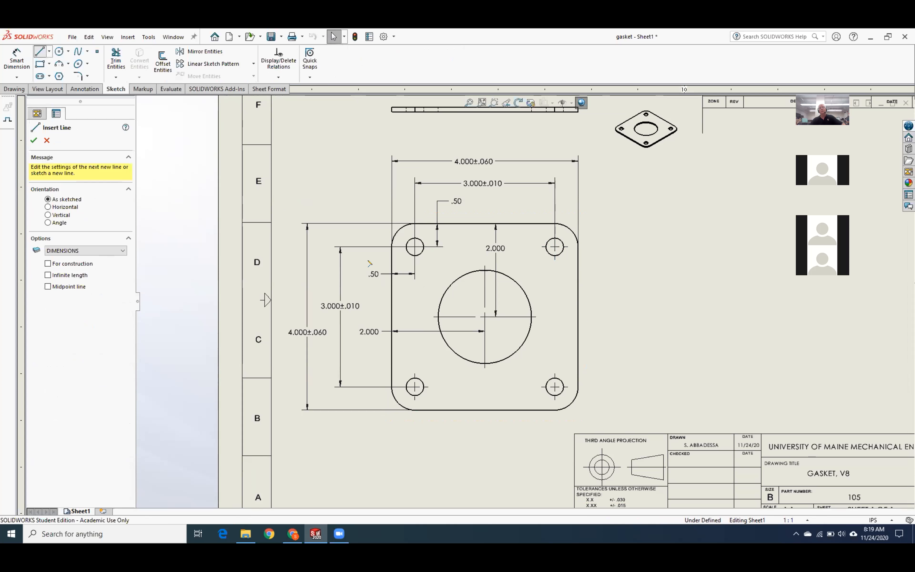
left_click(415, 256)
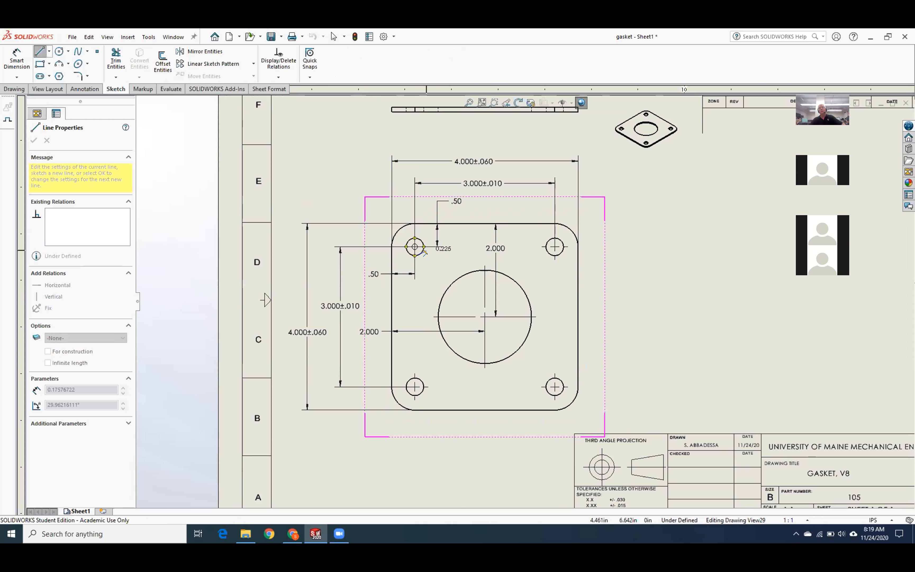
key("Escape")
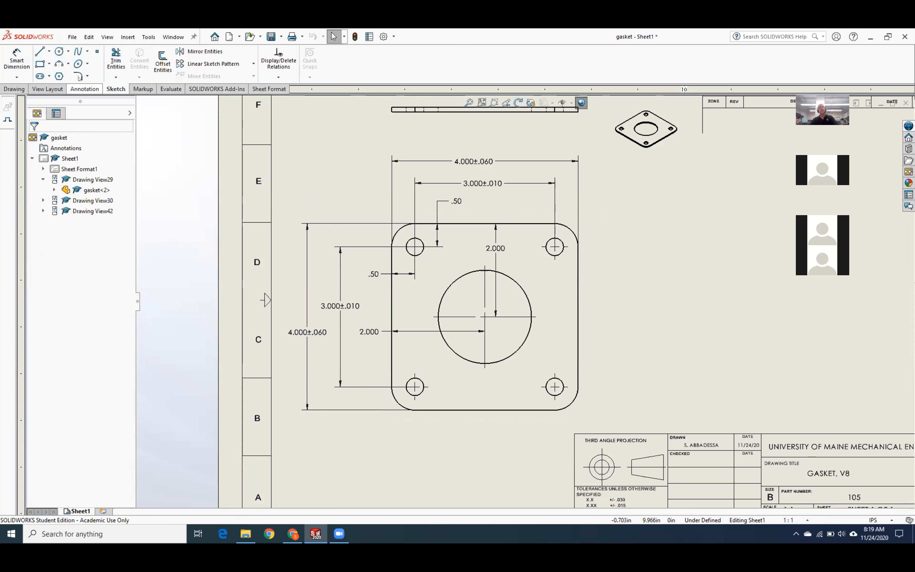
Step: Sketch four lines joining the centers of the four corner holes into a closed square
left_click(40, 51)
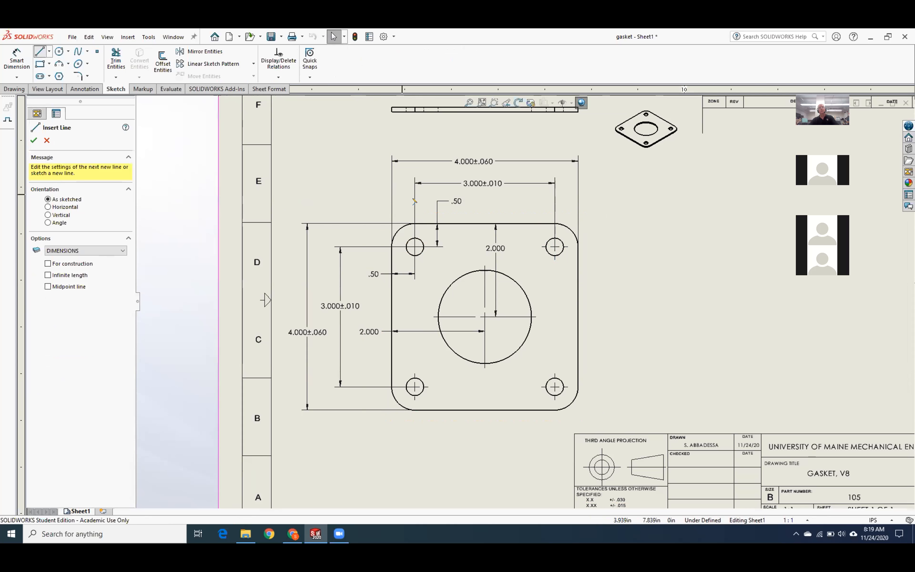
left_click(415, 247)
left_click(554, 247)
left_click(555, 387)
left_click(415, 387)
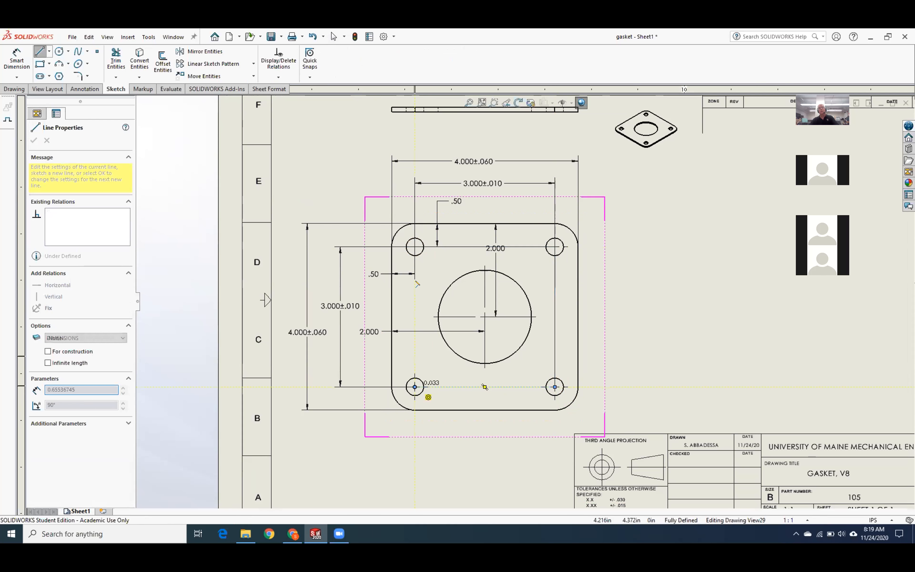
left_click(415, 247)
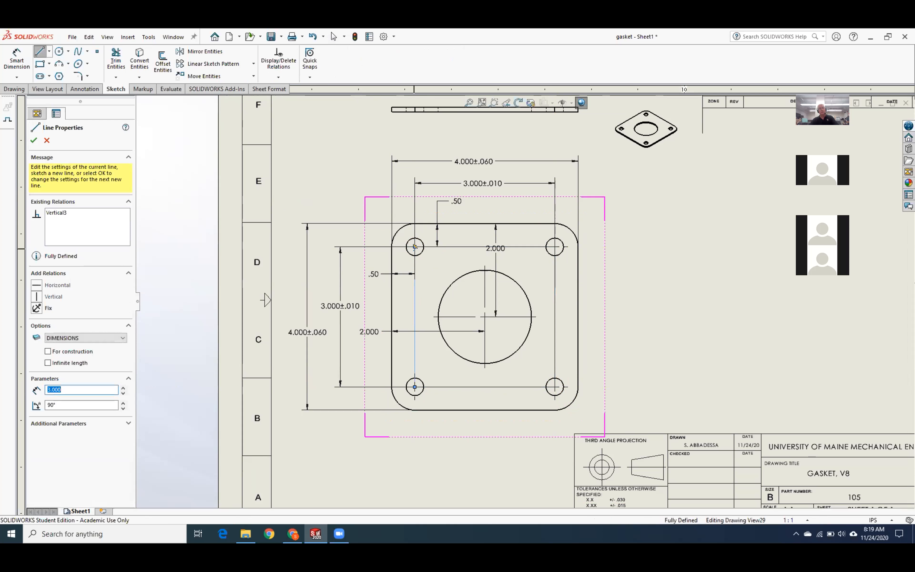
key("Escape")
left_click(535, 246)
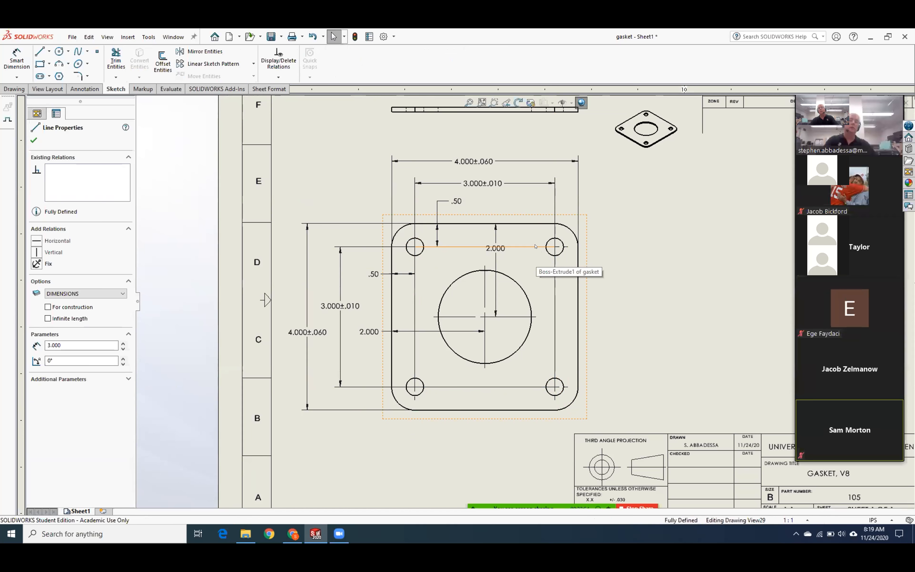
right_click(535, 247)
mouse_move(581, 299)
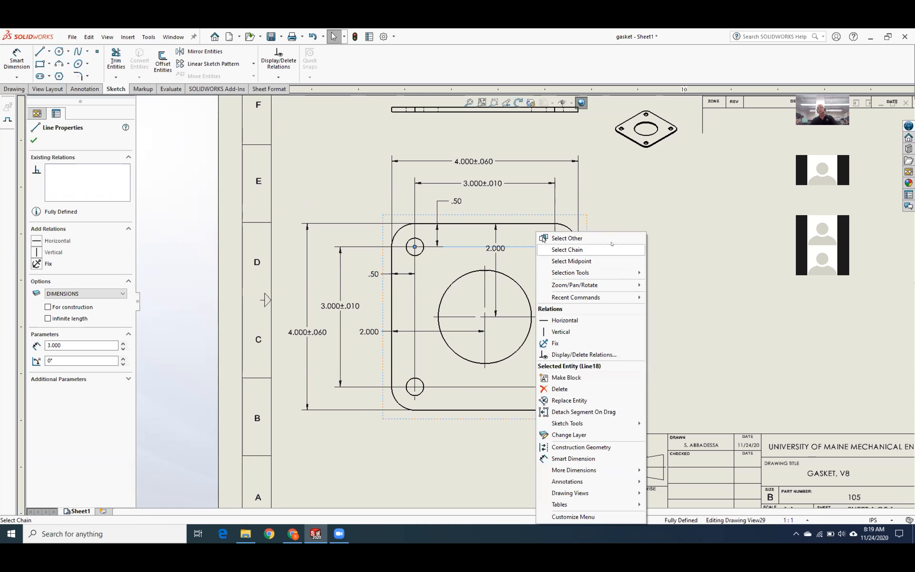
mouse_move(626, 270)
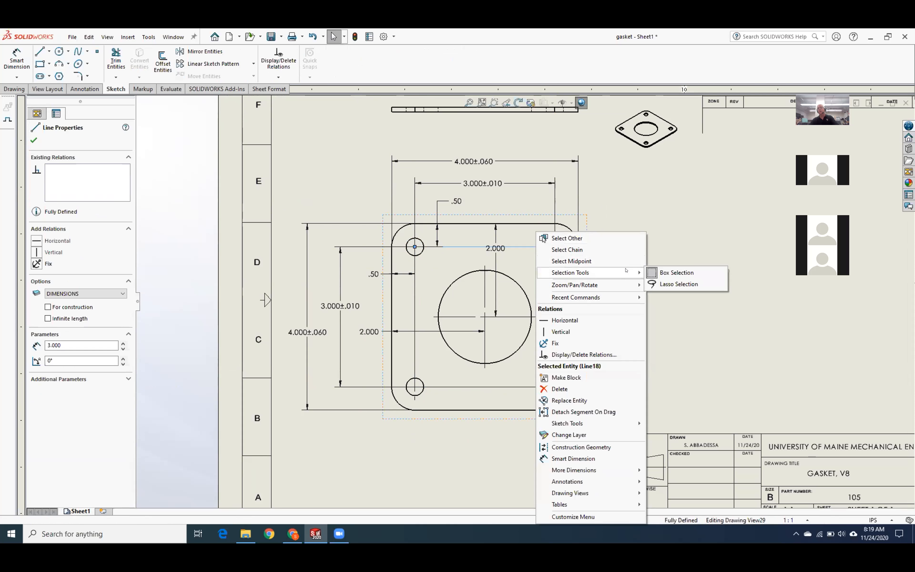
left_click(657, 336)
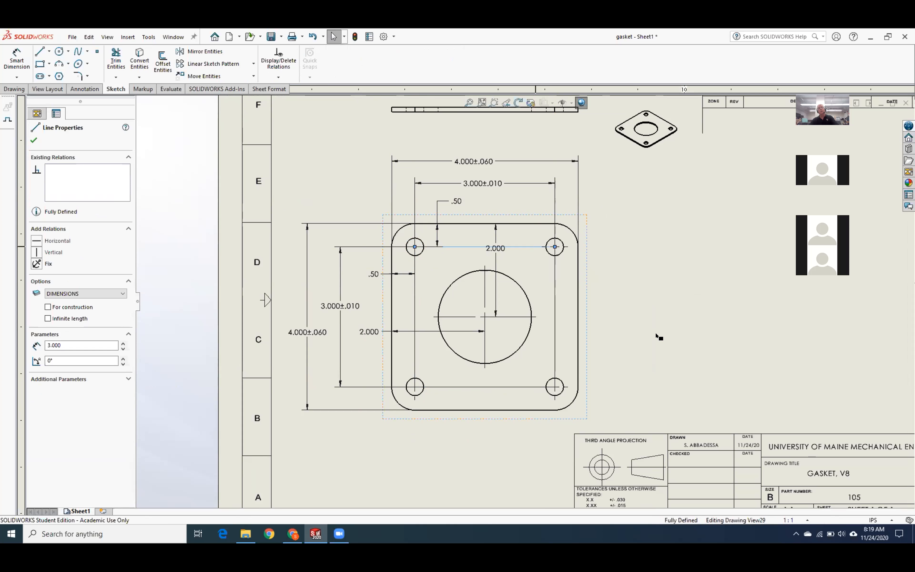
left_click(657, 335)
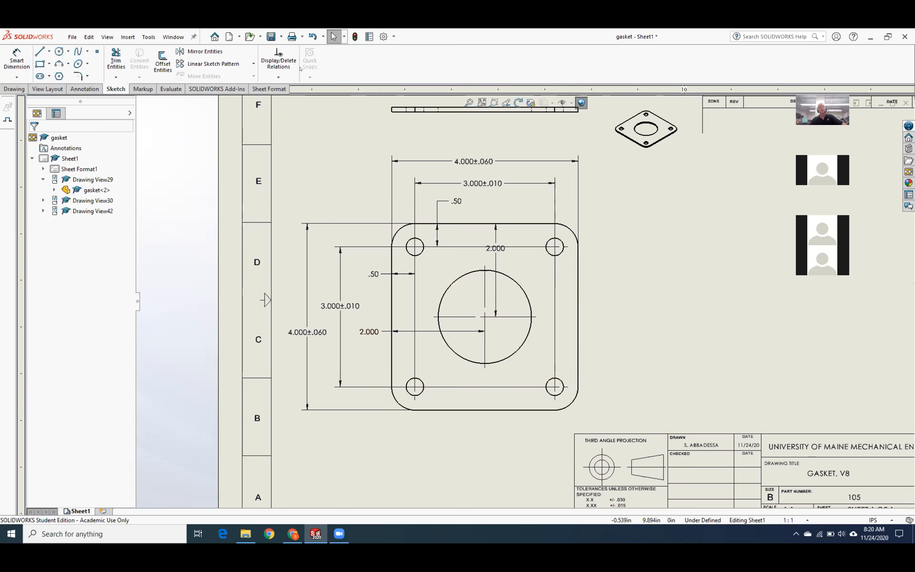
Step: Delete the sketched lines connecting the corner hole centers and return to the annotation tools
left_click(460, 247)
key("Escape")
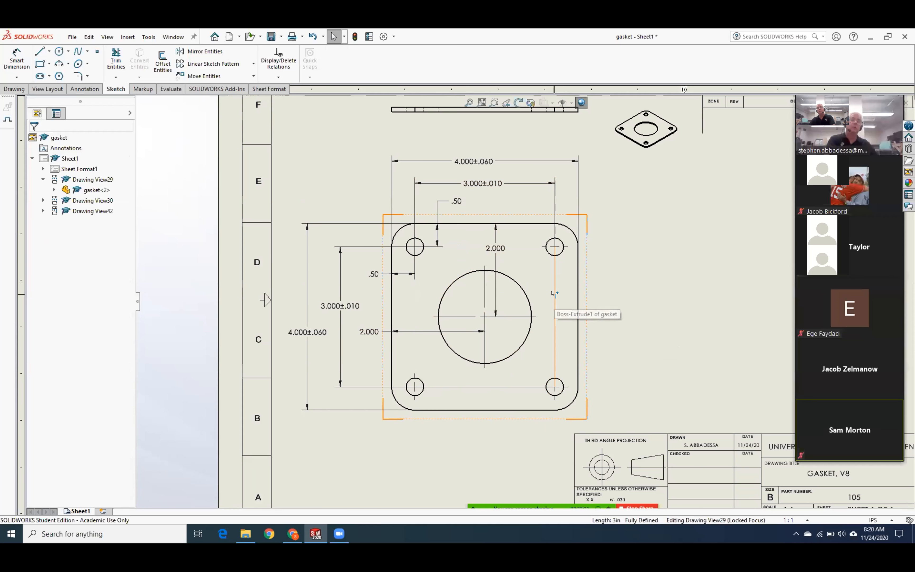
left_click(464, 386)
key("Delete")
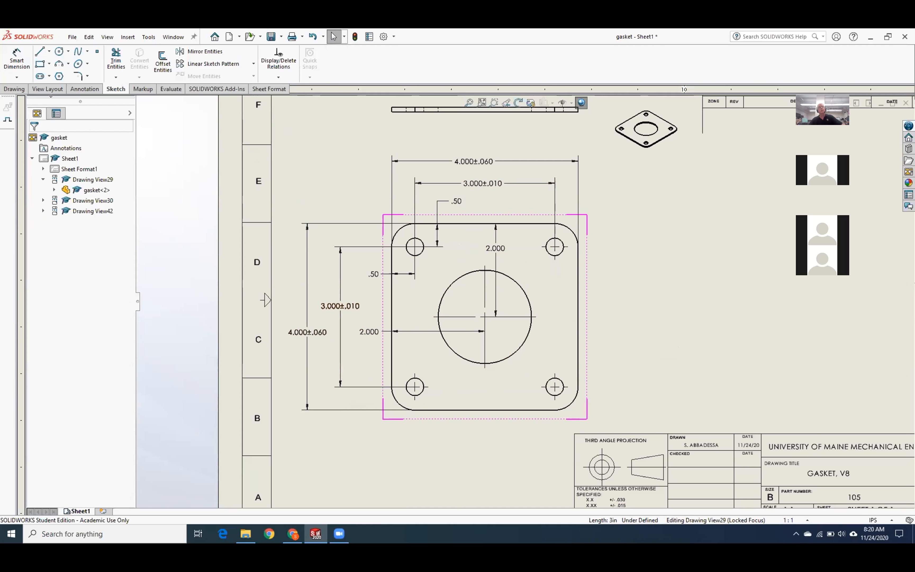
double_click(344, 159)
left_click(85, 88)
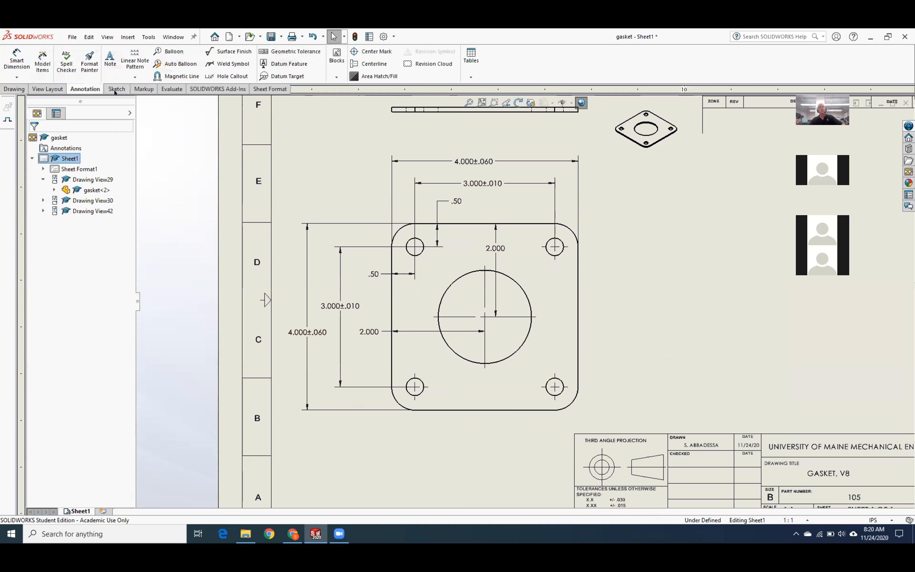
Step: Add linear center marks with connection lines linking the four corner holes in the front view
left_click(373, 51)
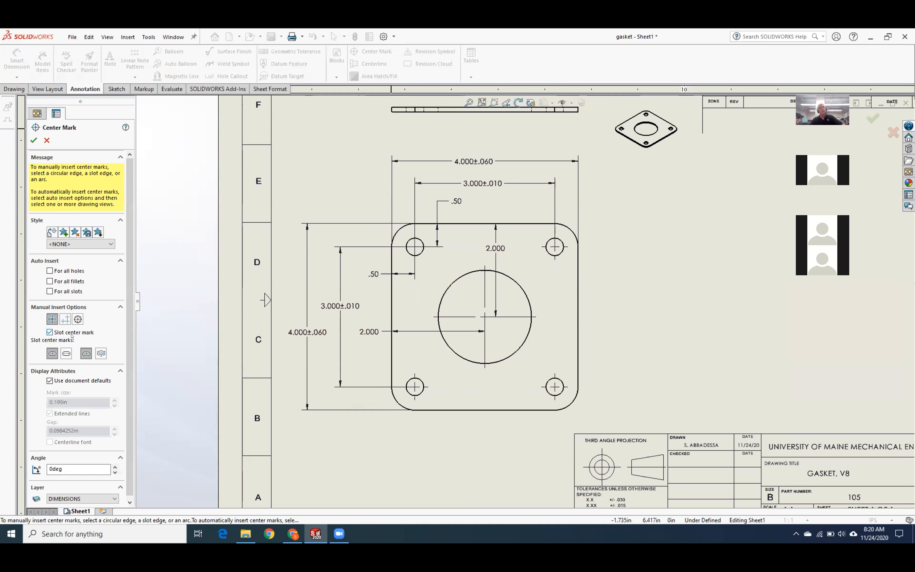
left_click(63, 319)
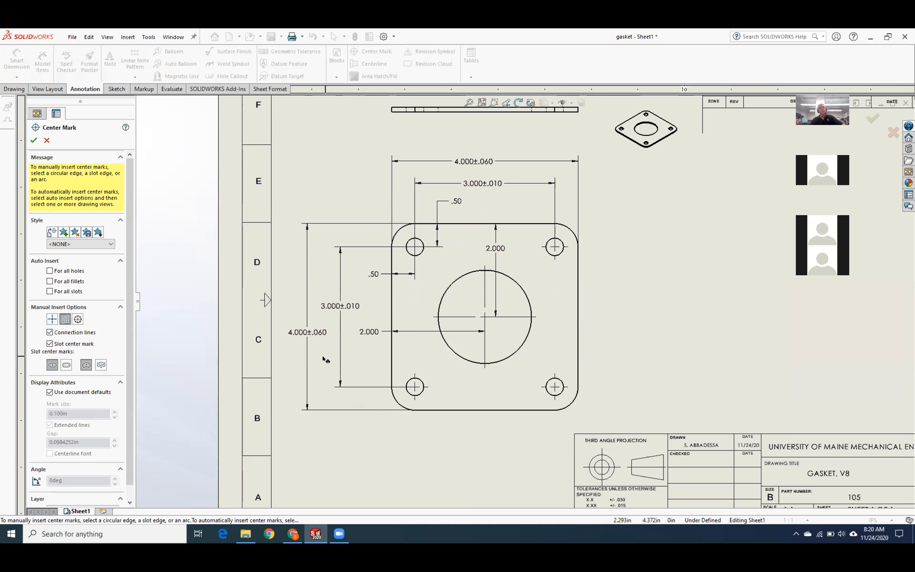
left_click(422, 253)
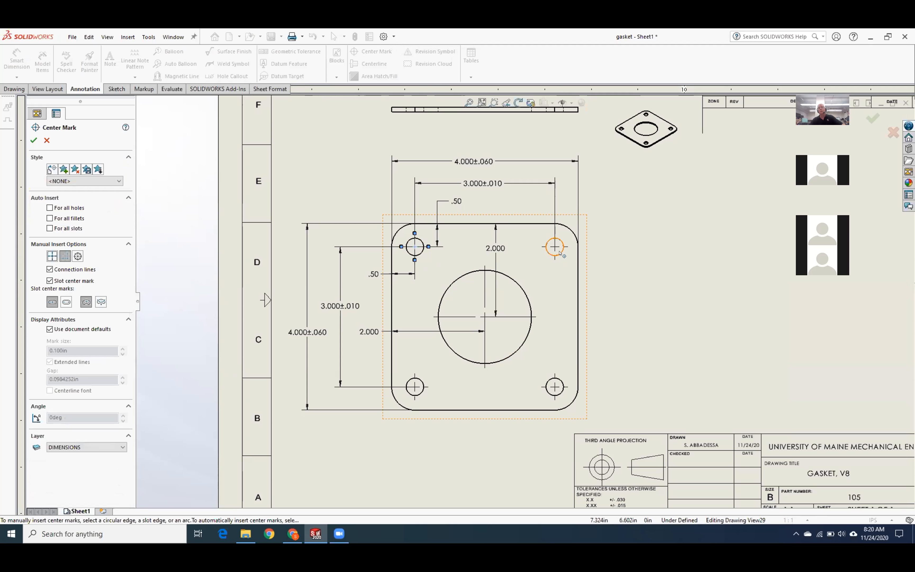
left_click(560, 253)
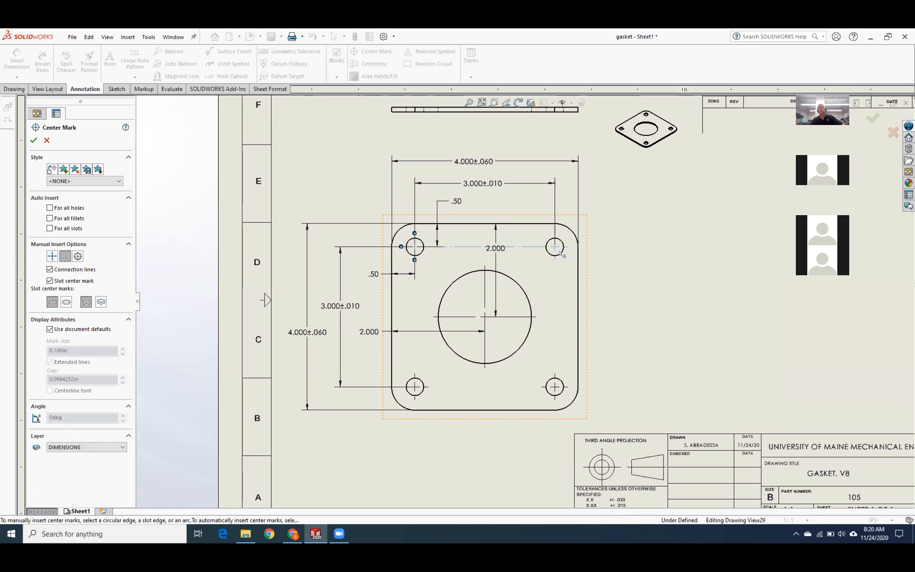
left_click(559, 383)
left_click(420, 392)
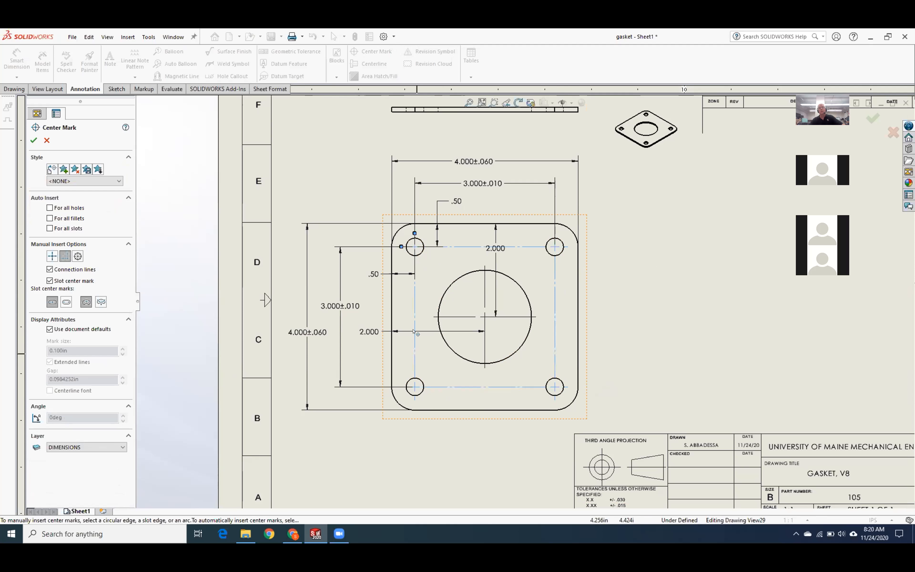
left_click(33, 140)
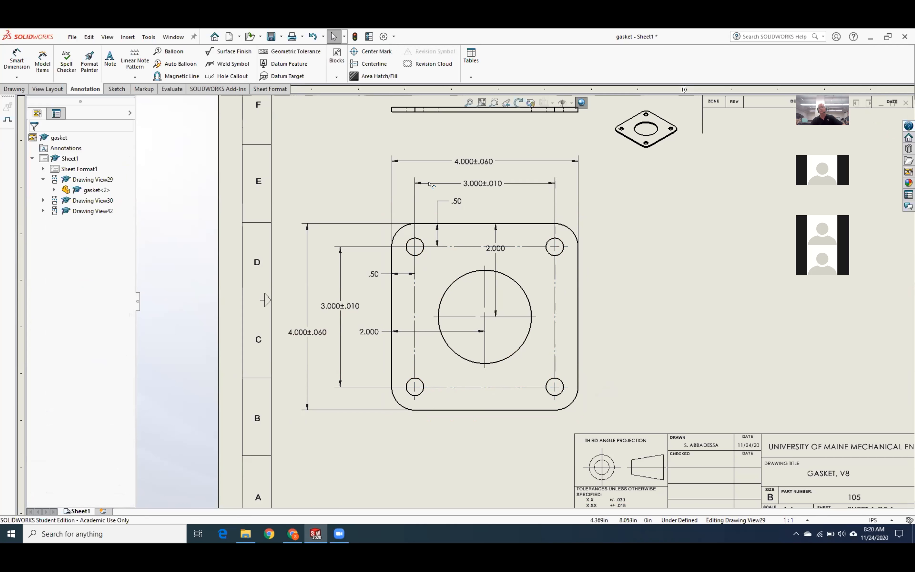
Step: Move the central hole's vertical 2.000 dimension outside the gasket outline and shift its horizontal 2.000 dimension lower
left_click(494, 251)
left_click_drag(538, 260, 630, 259)
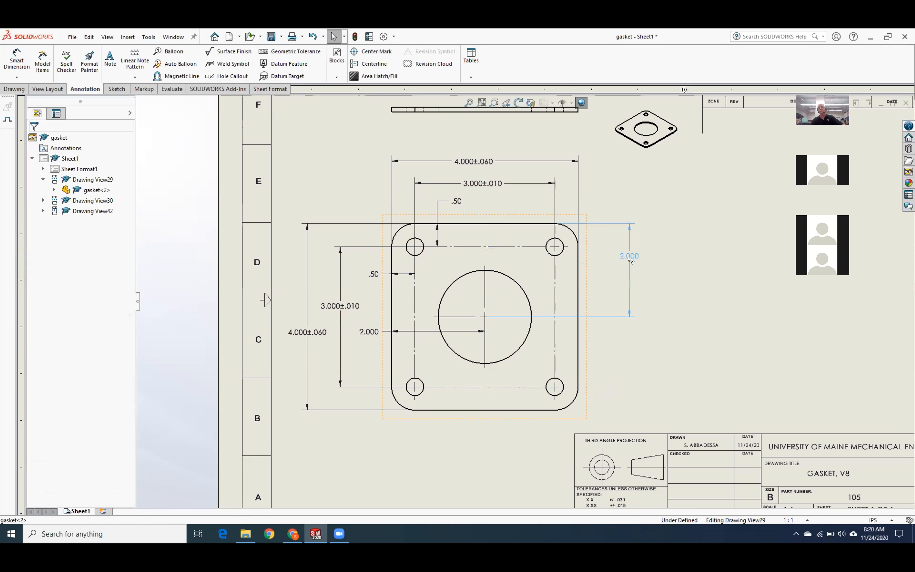
mouse_move(370, 332)
left_mouse_down()
mouse_move(344, 350)
mouse_move(366, 352)
left_mouse_up()
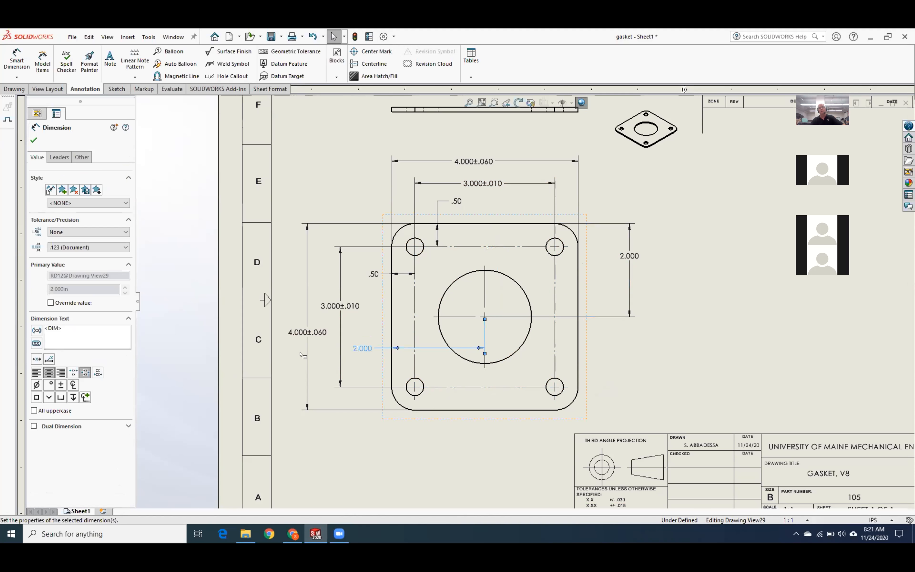
left_click(34, 140)
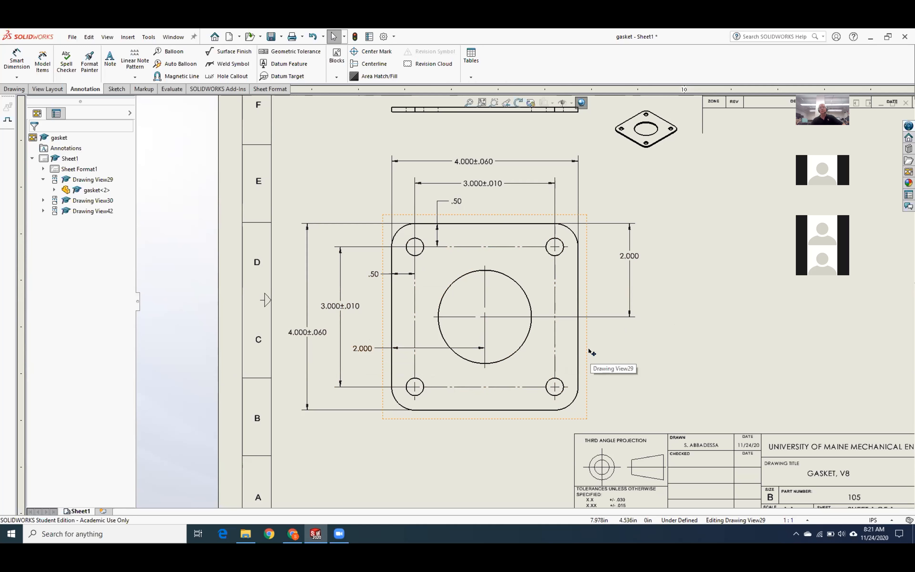
Step: Delete both 2.000 dimensions locating the central hole from the gasket's edges
left_click(358, 349)
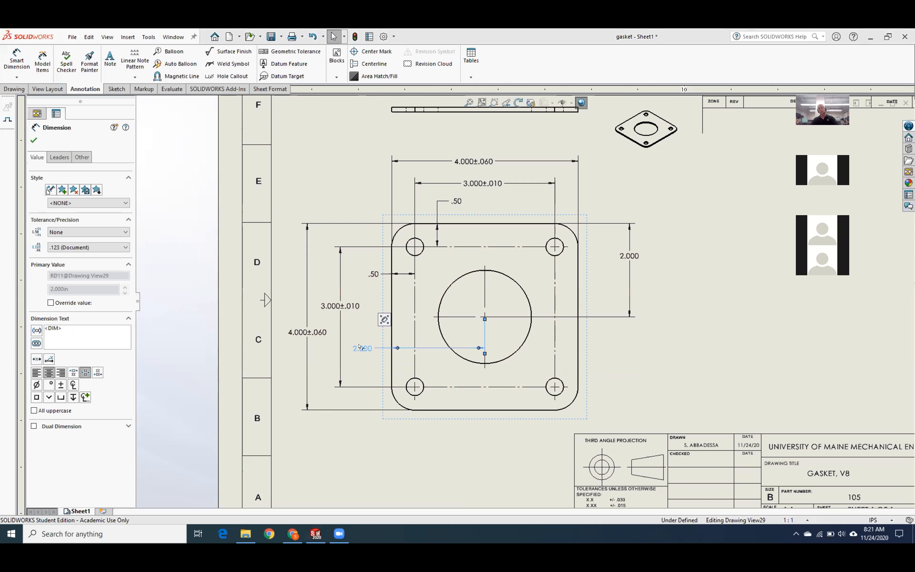
key("Delete")
left_click(629, 256)
key("Delete")
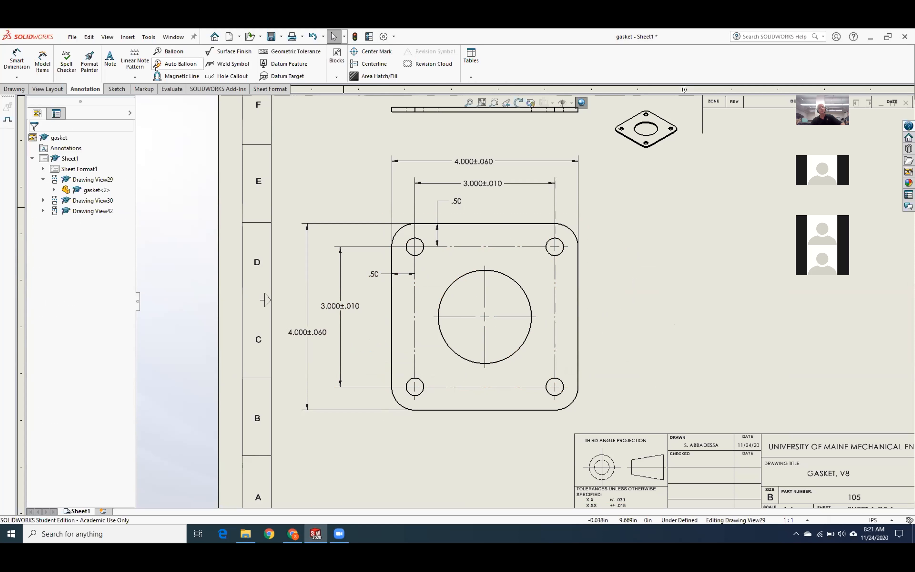
Step: Dimension the horizontal distance from the upper-left corner hole to the central hole, placing it below the central hole
left_click(16, 60)
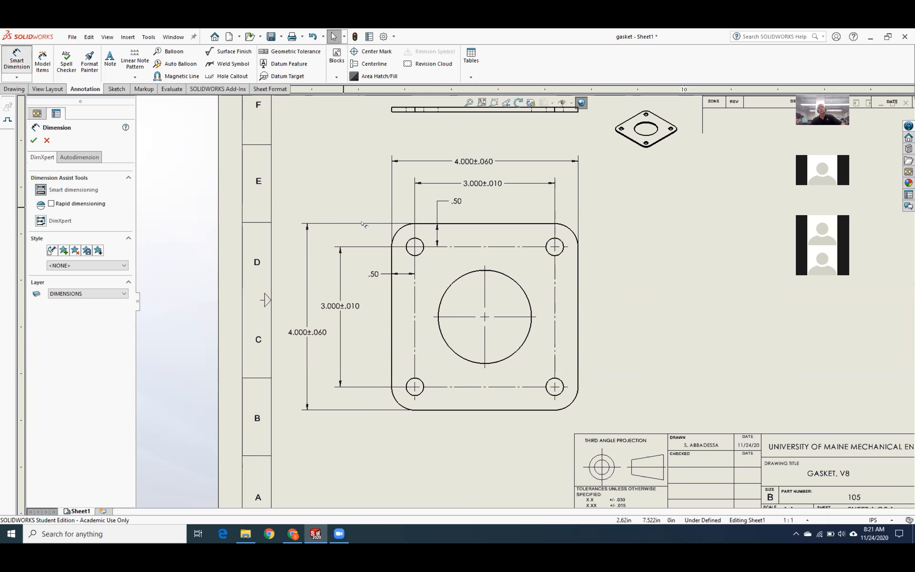
left_click(421, 254)
left_click(452, 284)
left_click(442, 369)
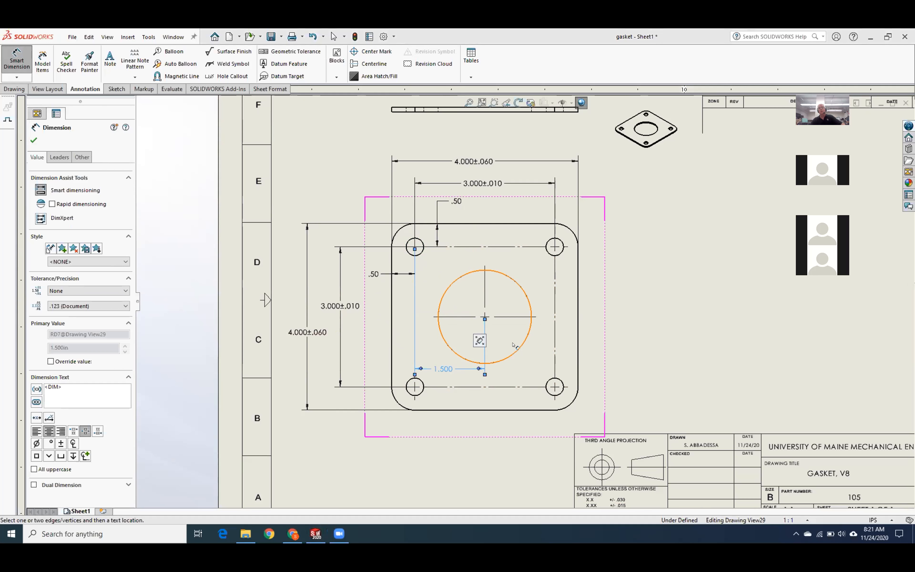
left_click(422, 241)
left_click(461, 278)
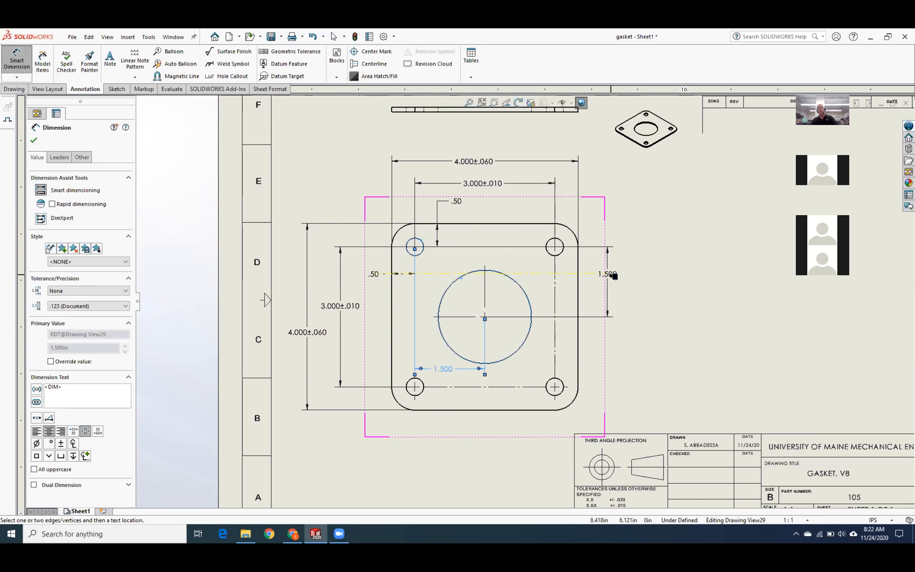
key("Escape")
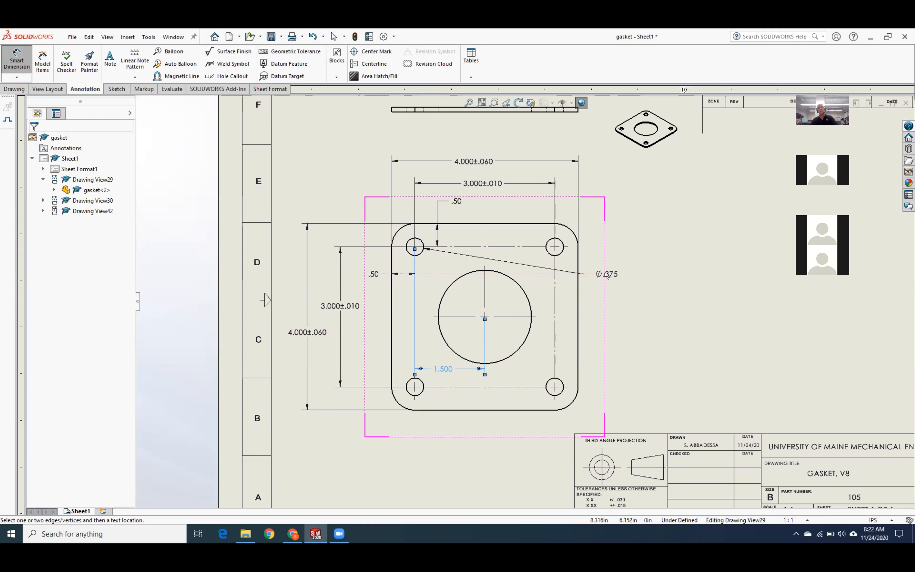
left_click(24, 47)
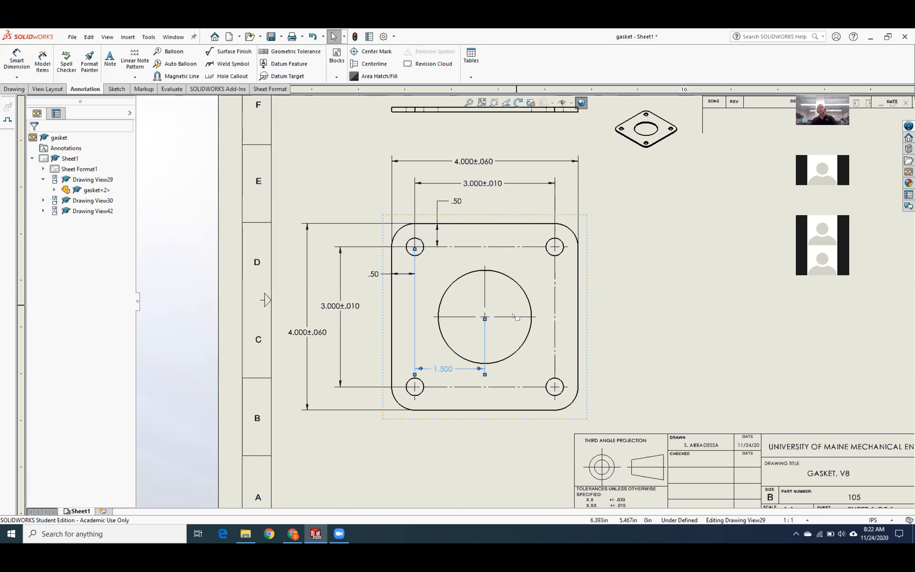
left_click(524, 292)
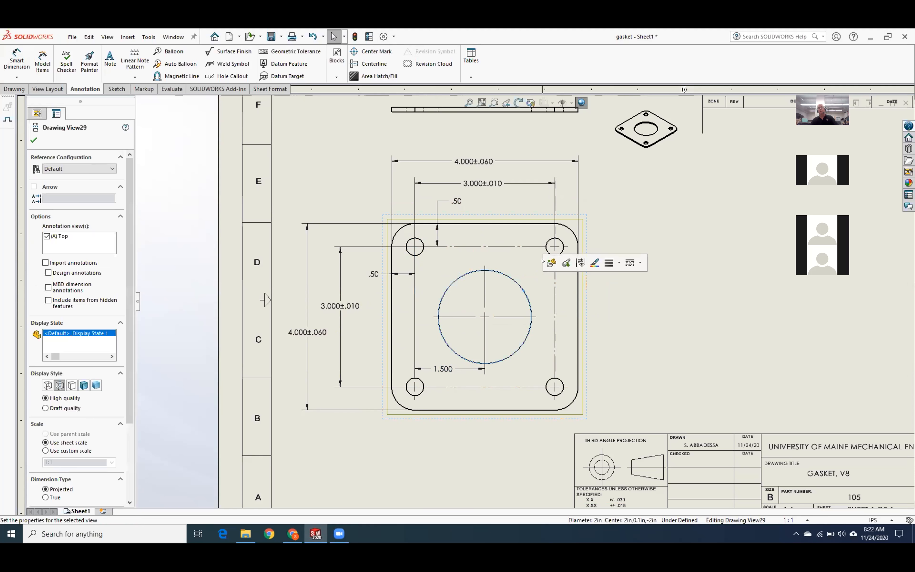
left_click(548, 252)
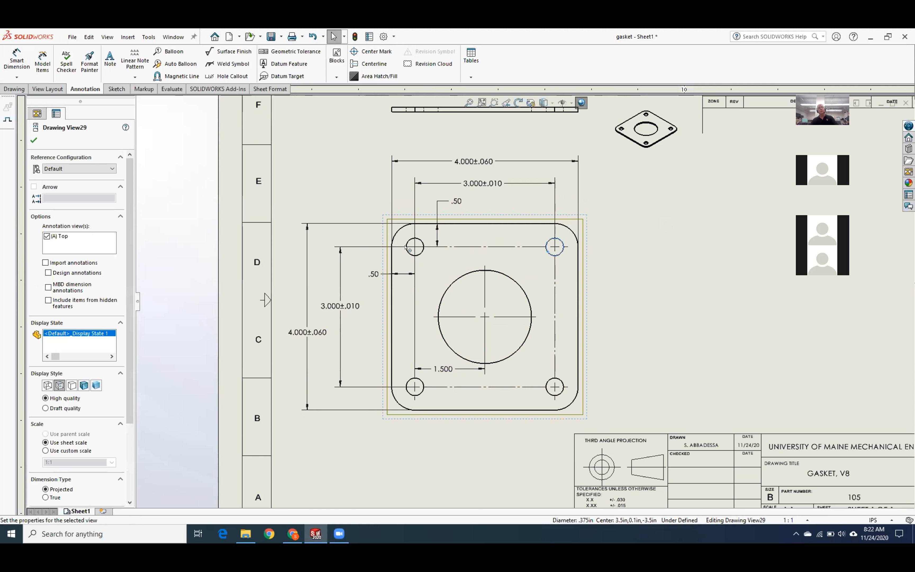
left_click(277, 223)
Step: Dimension the vertical distance between the central hole and the upper-right corner hole, placing it outside the gasket's right edge
left_click(16, 60)
left_click(524, 292)
left_click(548, 252)
left_click(636, 282)
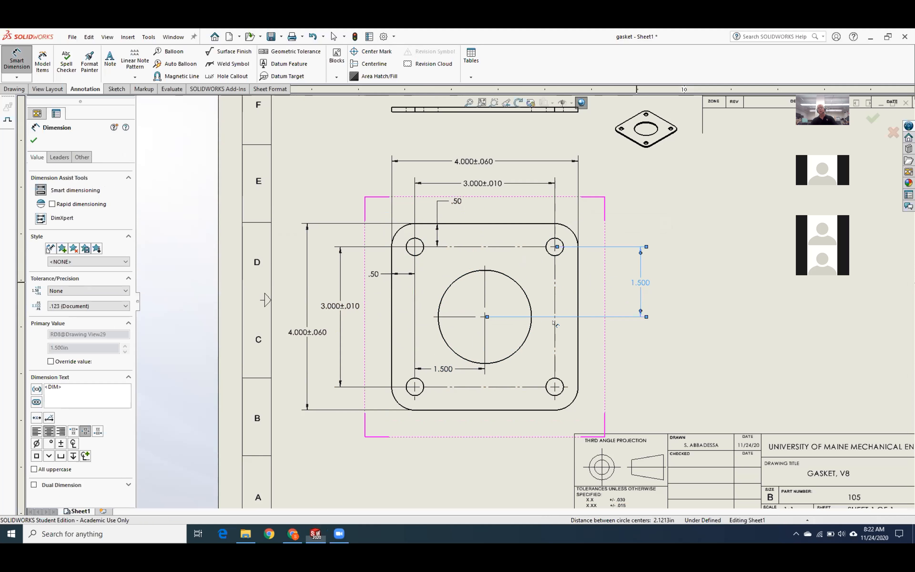
left_click(34, 139)
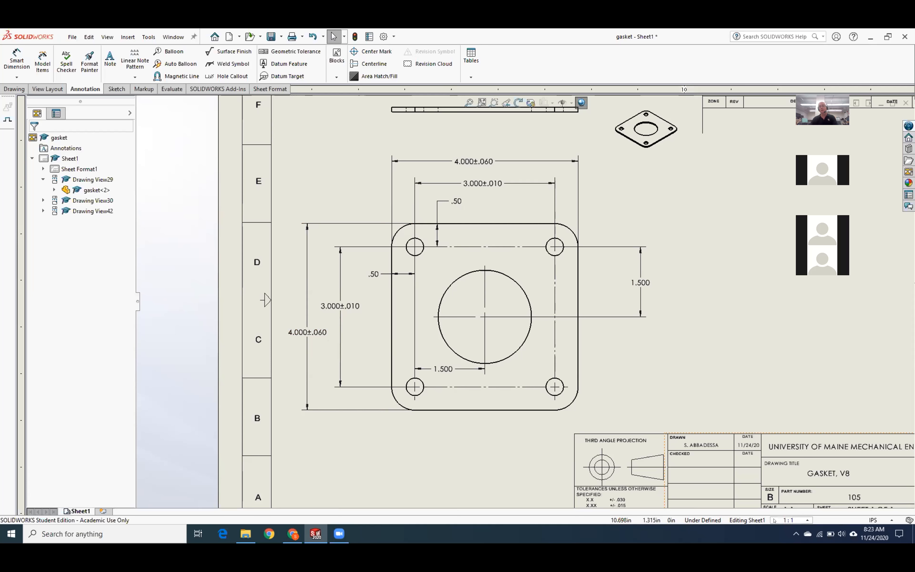
Step: Add diameter dimensions to the central hole and the lower-right corner hole, placing both outside the gasket's lower right
key("f")
scroll(587, 433, "down", 2)
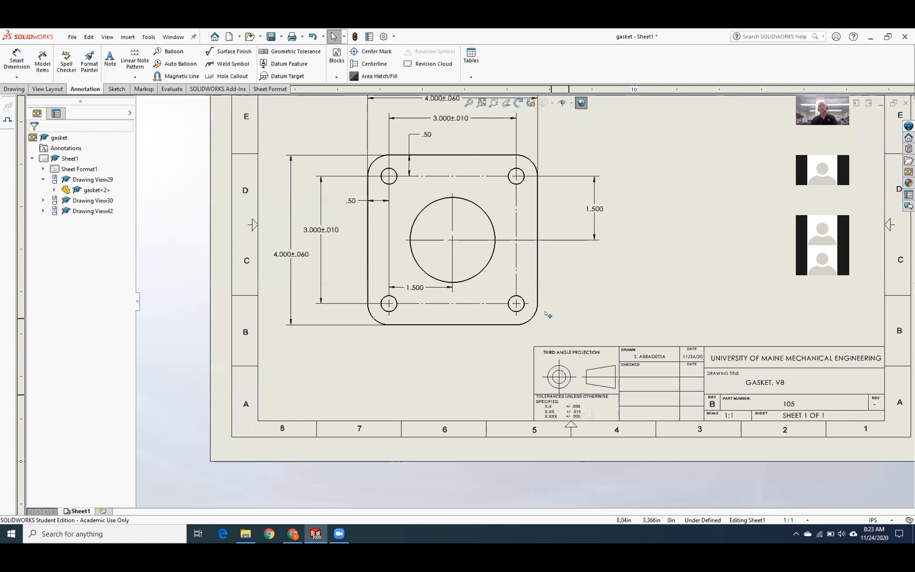
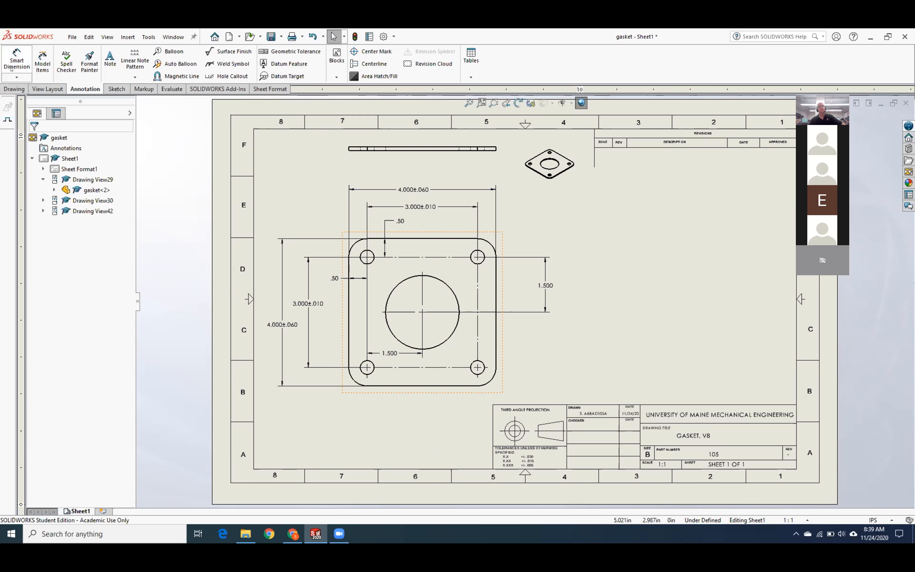
left_click(17, 61)
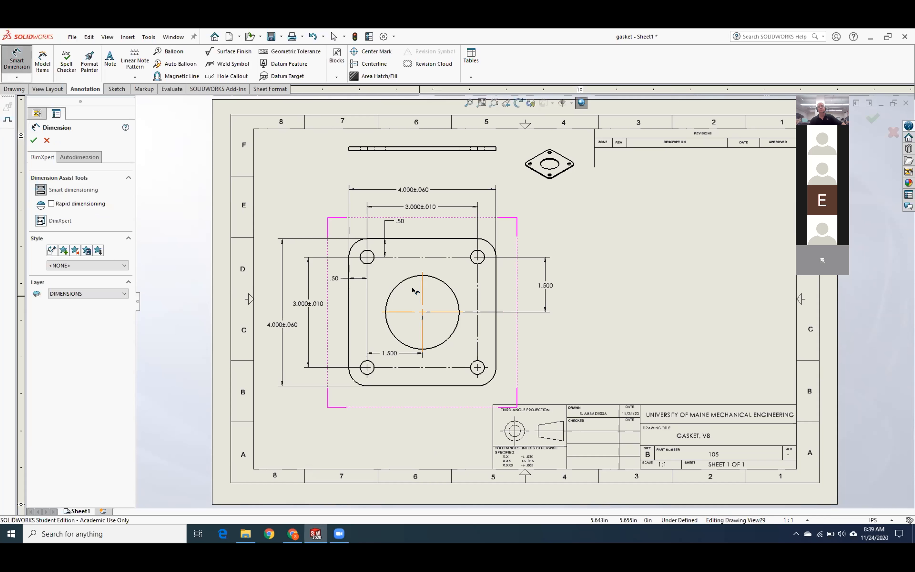
left_click(453, 335)
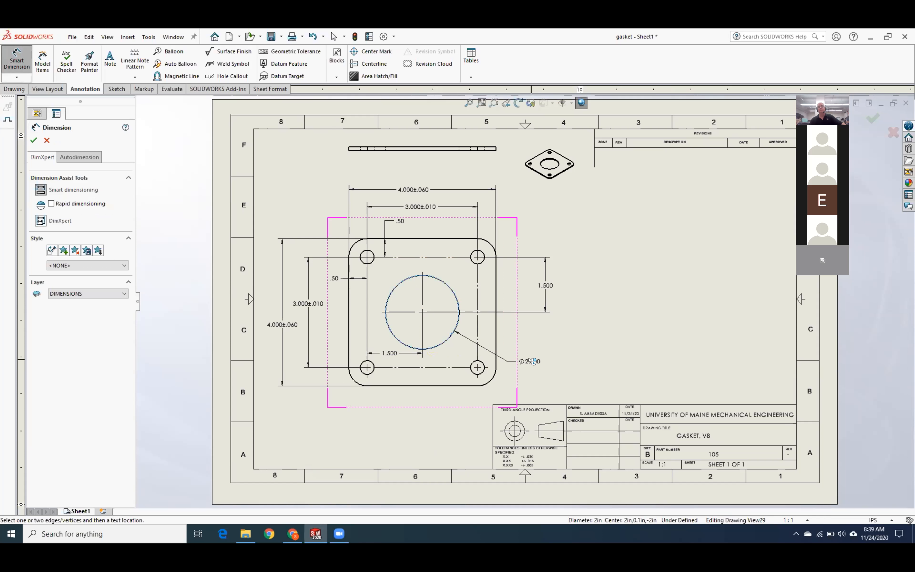
left_click(532, 362)
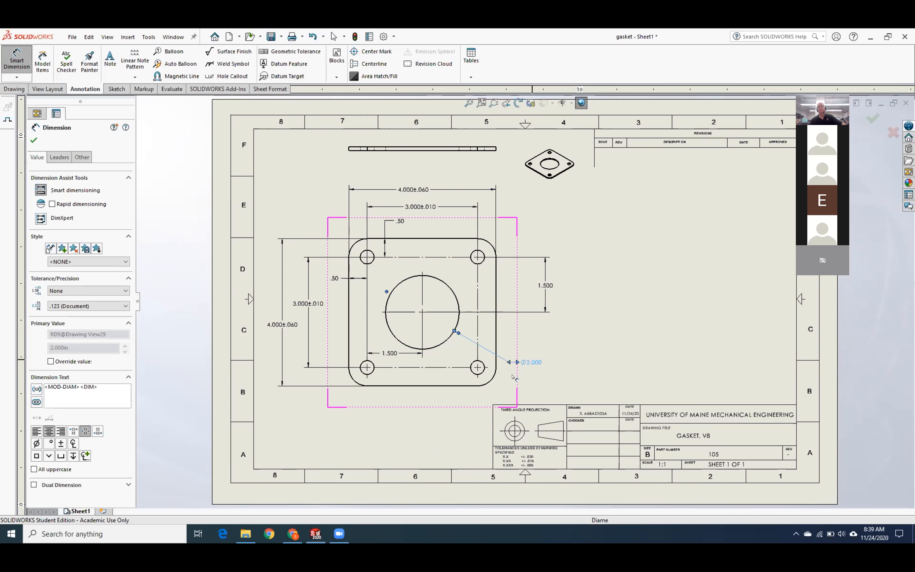
left_click(483, 373)
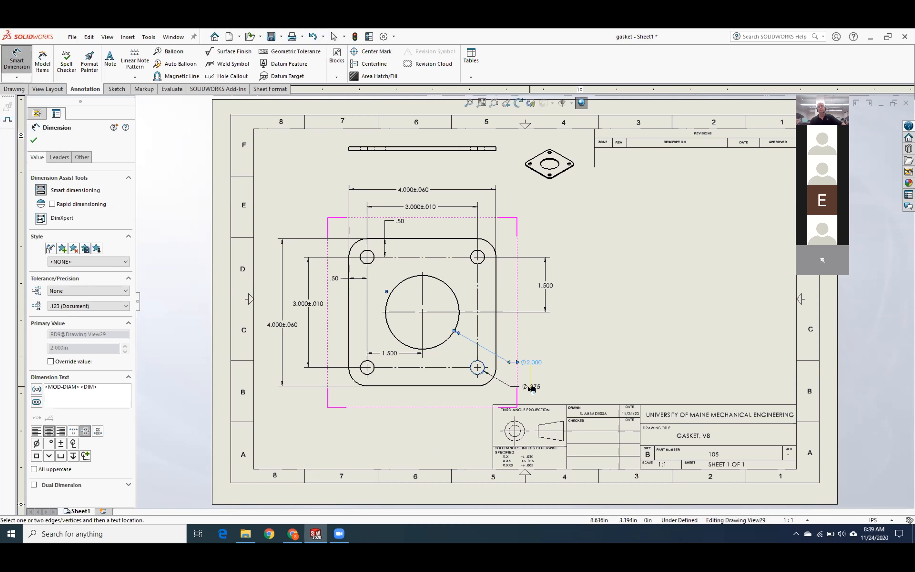
left_click(34, 140)
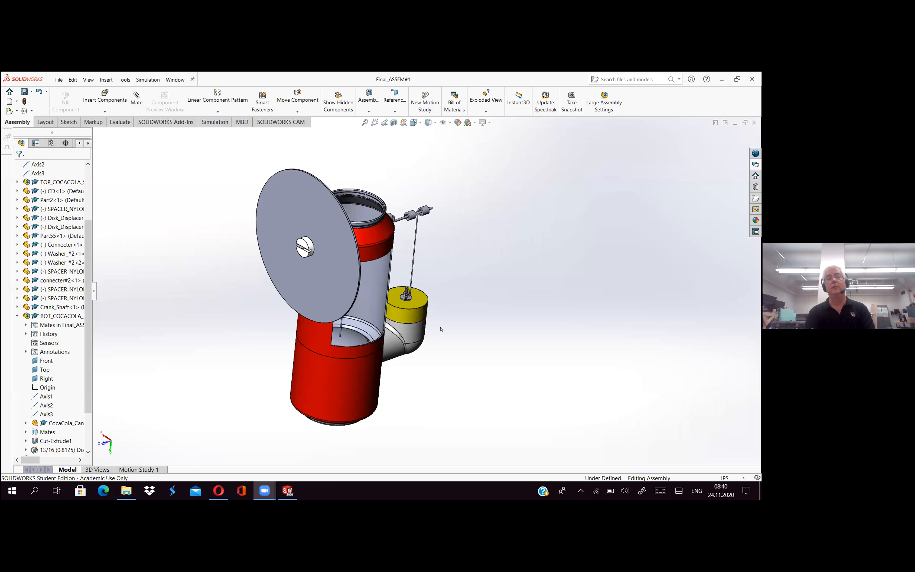
scroll(441, 330, "down", 4)
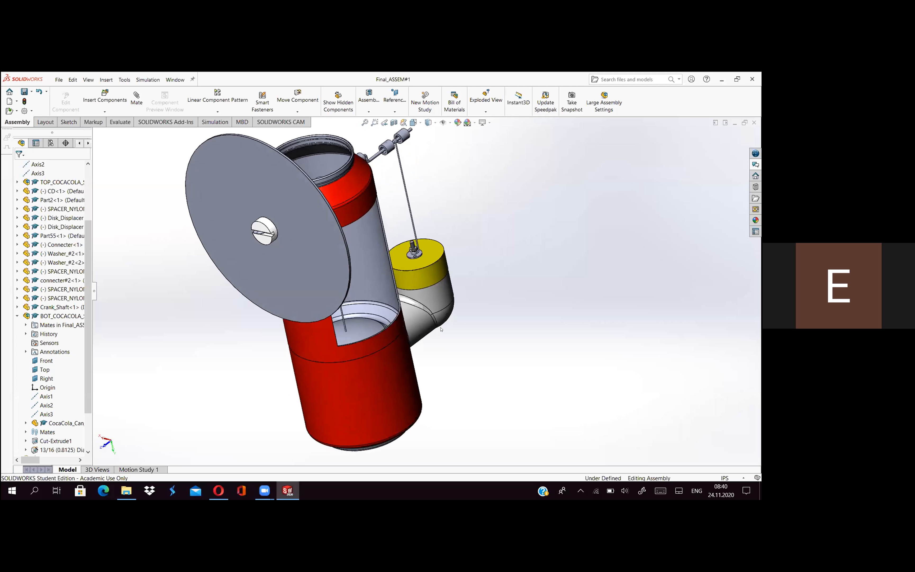
middle_click_drag(441, 329, 436, 291)
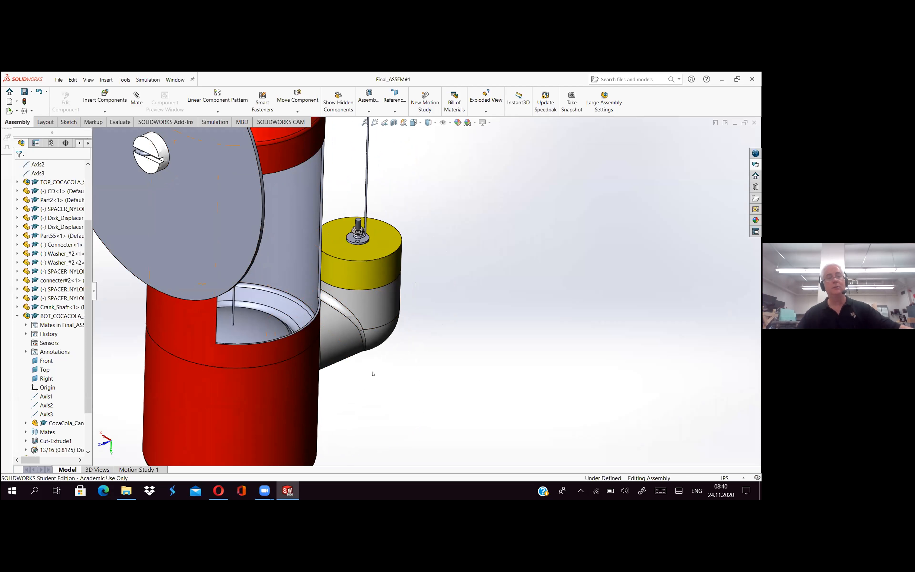
key("f")
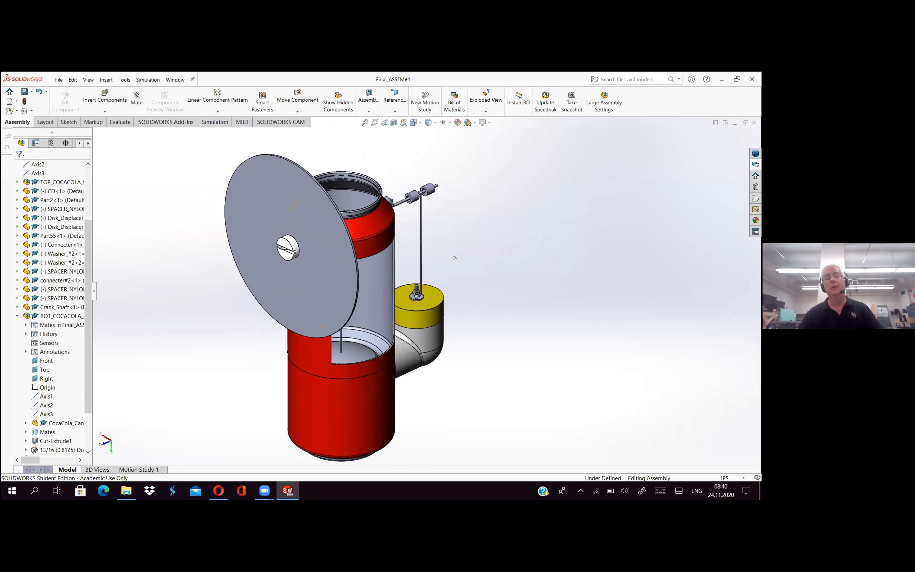
middle_click_drag(425, 200, 424, 91)
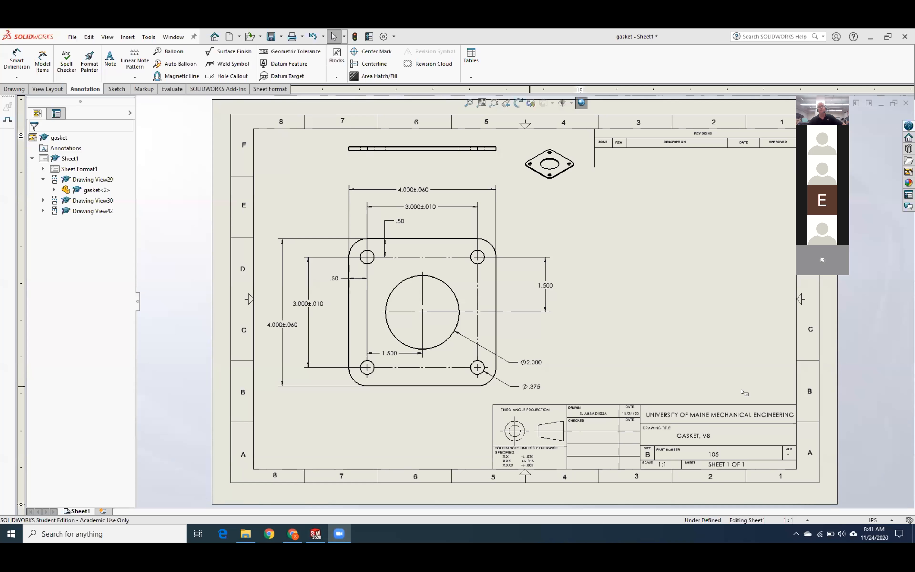
Step: Save the gasket drawing
key("ctrl+s")
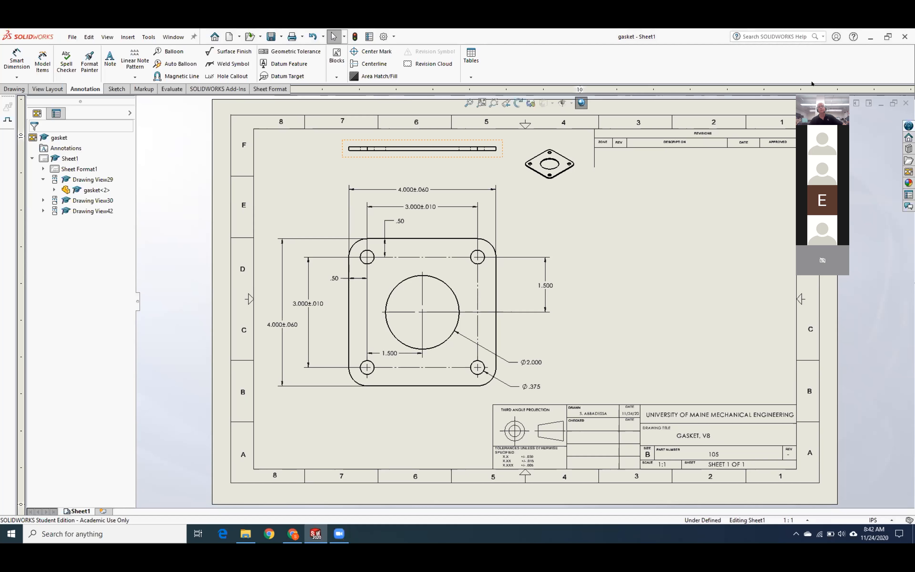
left_click(744, 261)
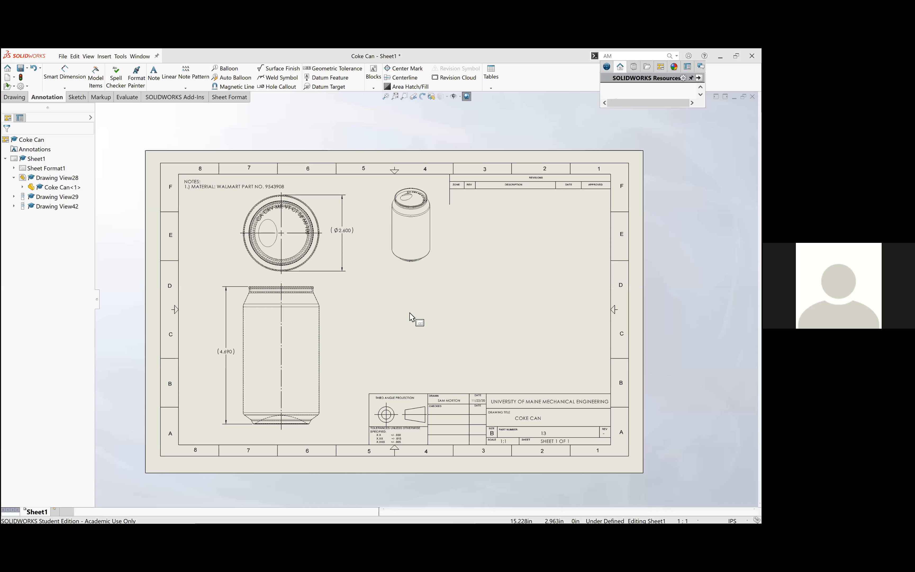
key("z")
scroll(544, 323, "down", 1)
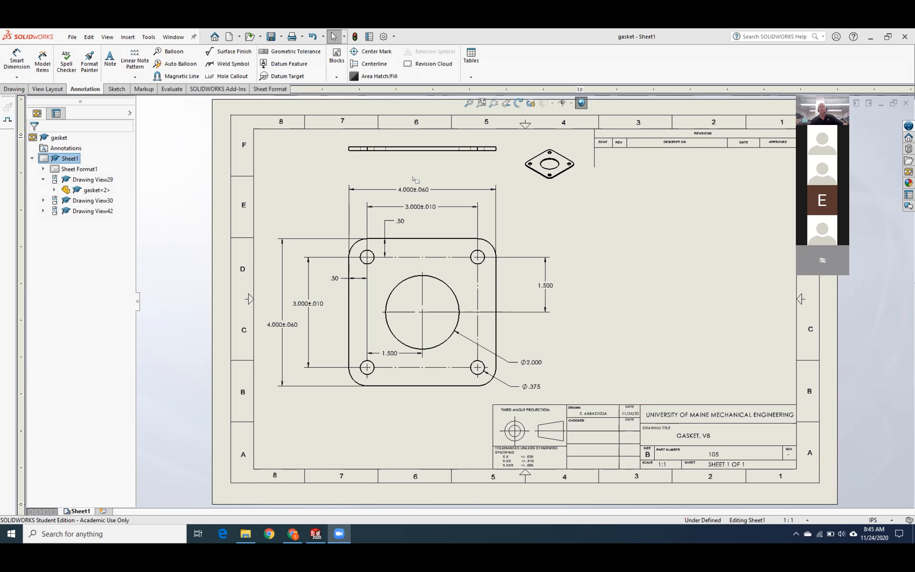
Step: Add centerlines to the two corner holes and the central hole in the gasket's edge view, using each hole's pair of hidden lines
scroll(438, 163, "down", 3)
scroll(437, 169, "down", 2)
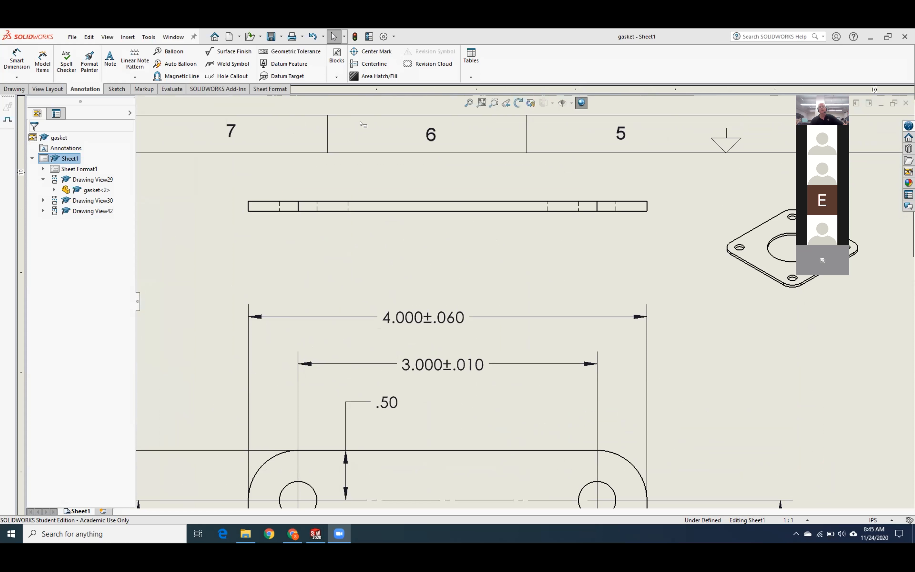
left_click(374, 63)
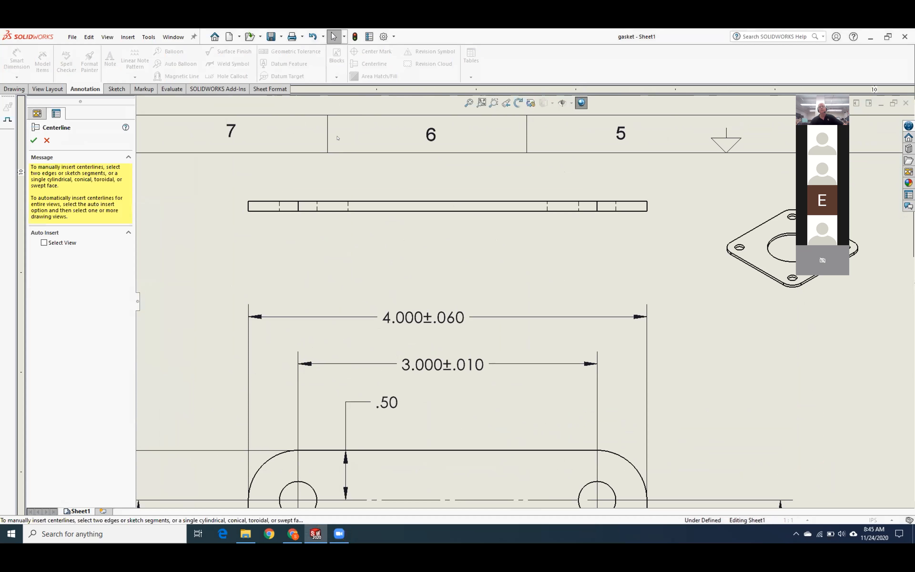
left_click(280, 206)
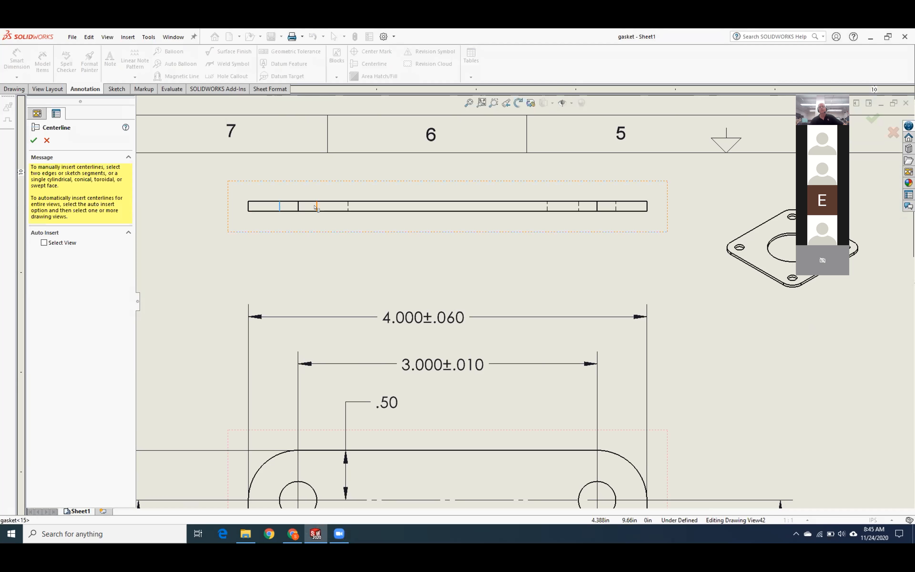
left_click(317, 208)
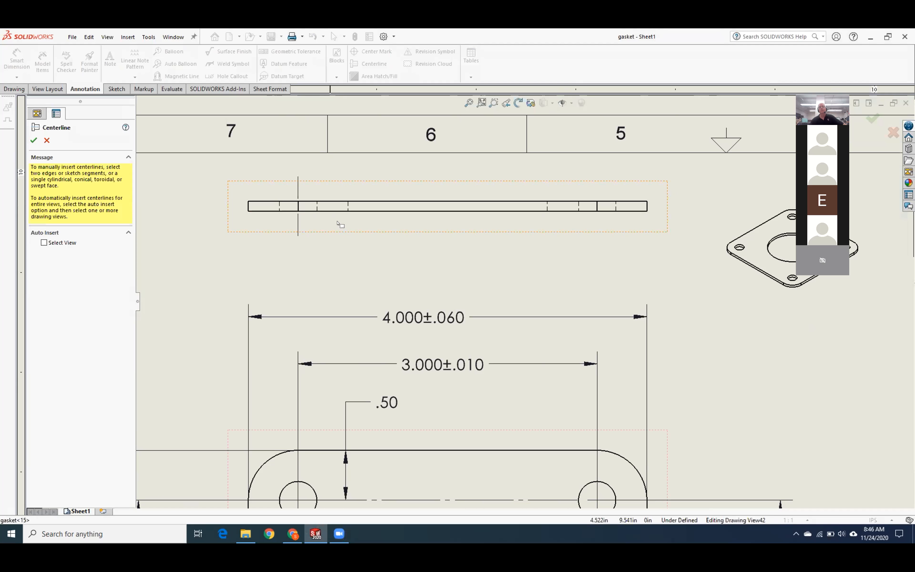
left_click(615, 206)
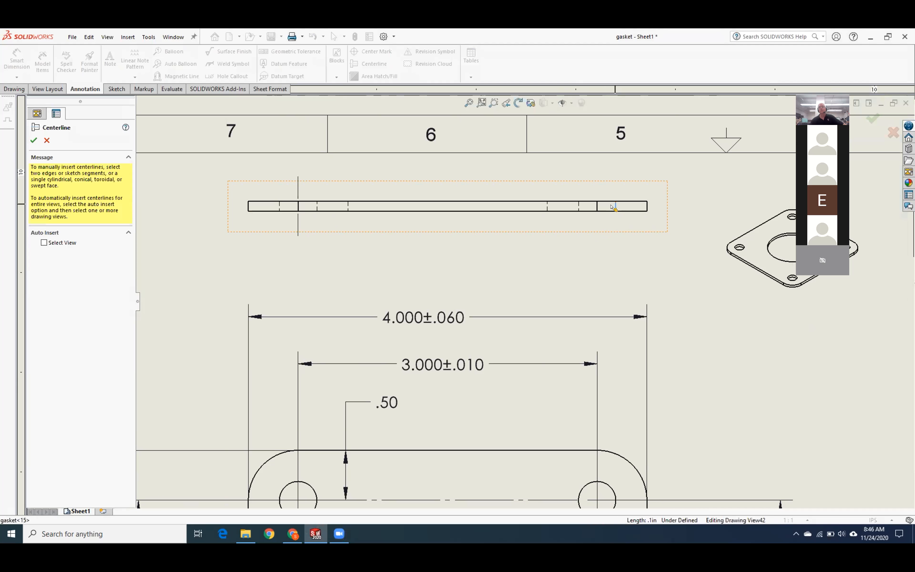
left_click(579, 207)
left_click(547, 207)
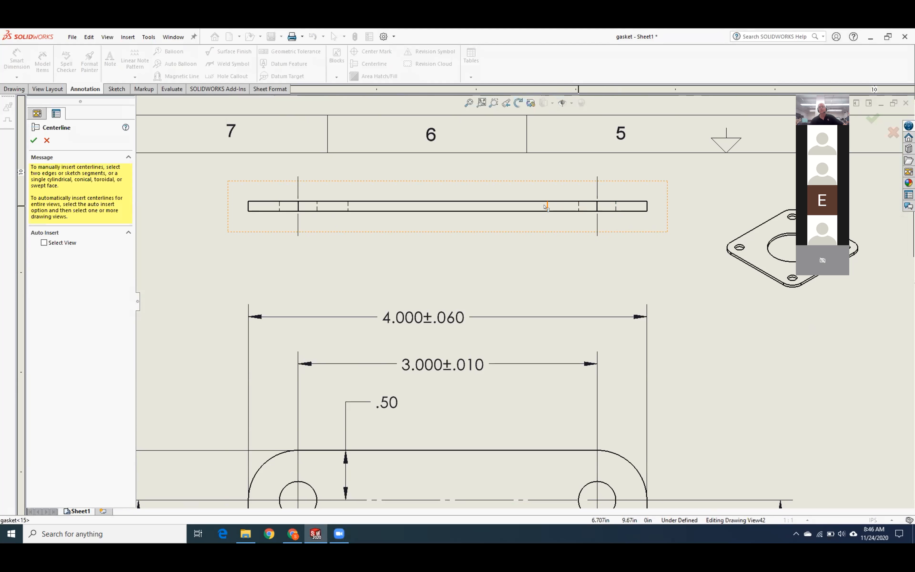
left_click(348, 206)
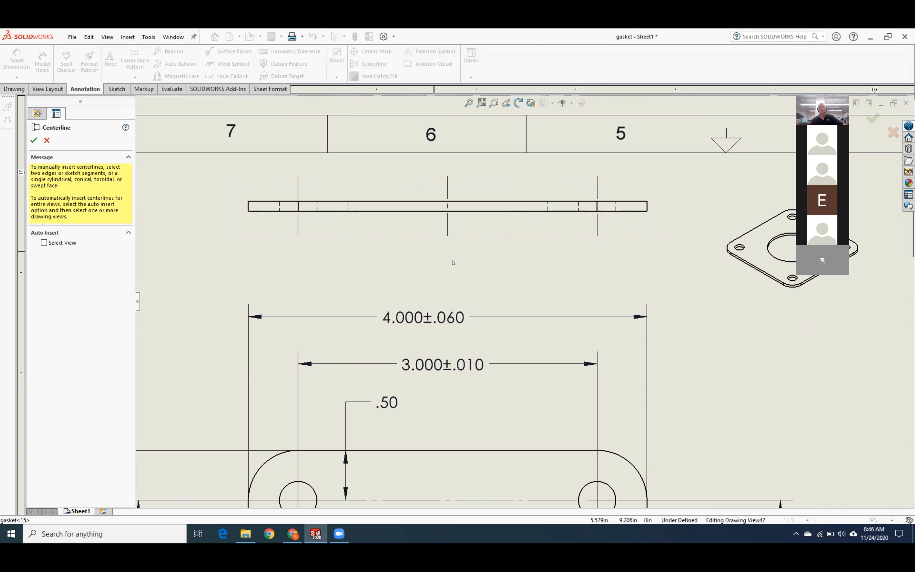
scroll(421, 266, "up", 8)
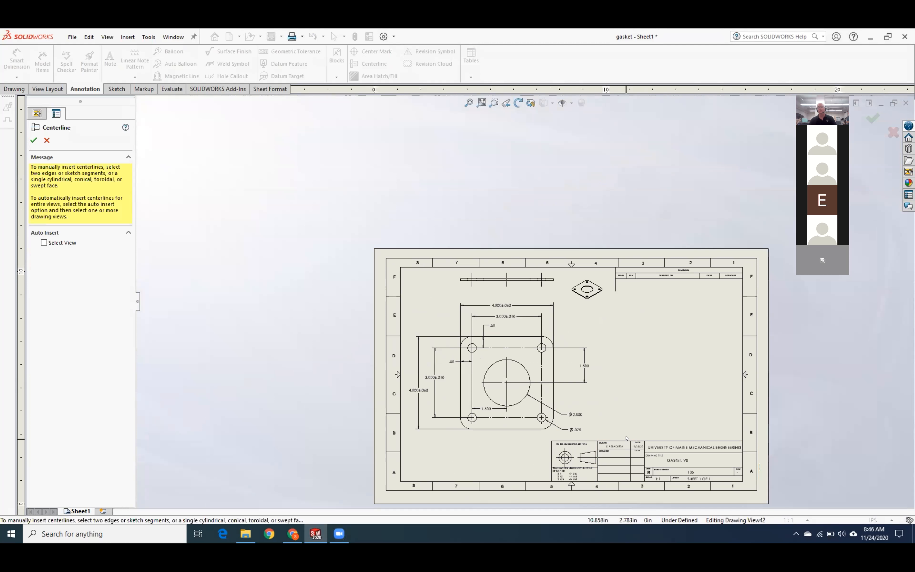
scroll(520, 438, "down", 10)
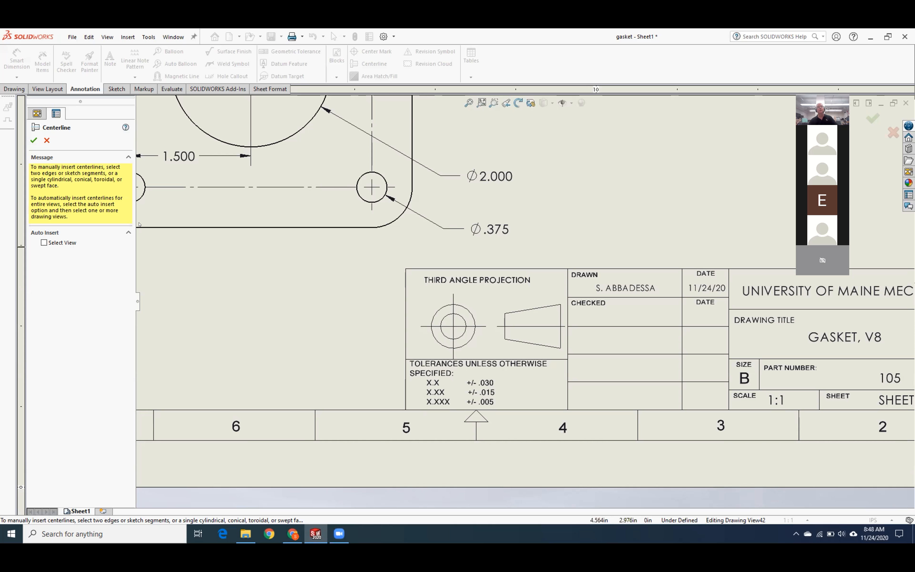
left_click(34, 140)
Step: Export the drawing as gasket.pdf in Adobe Portable Document Format to the Desktop, and close the PDF that opens
scroll(351, 333, "up", 3)
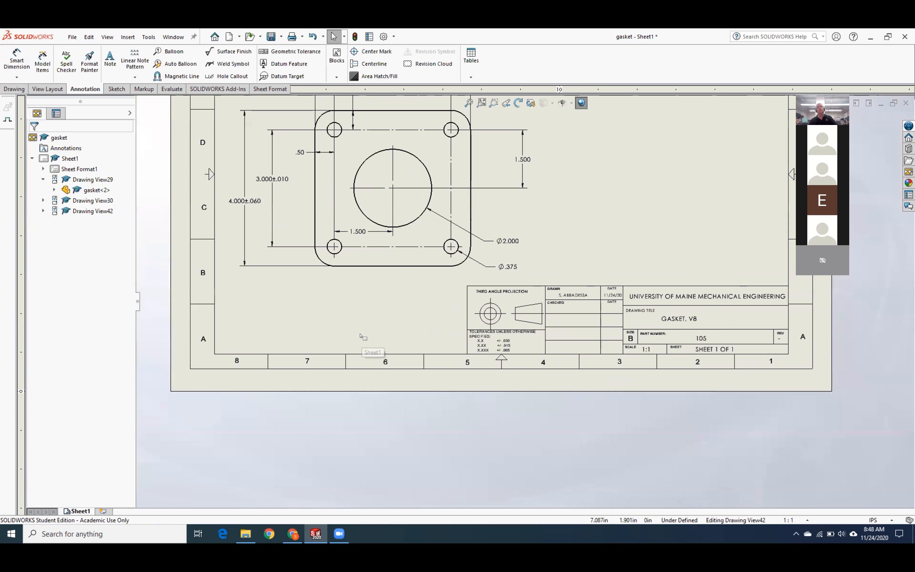
scroll(536, 180, "up", 3)
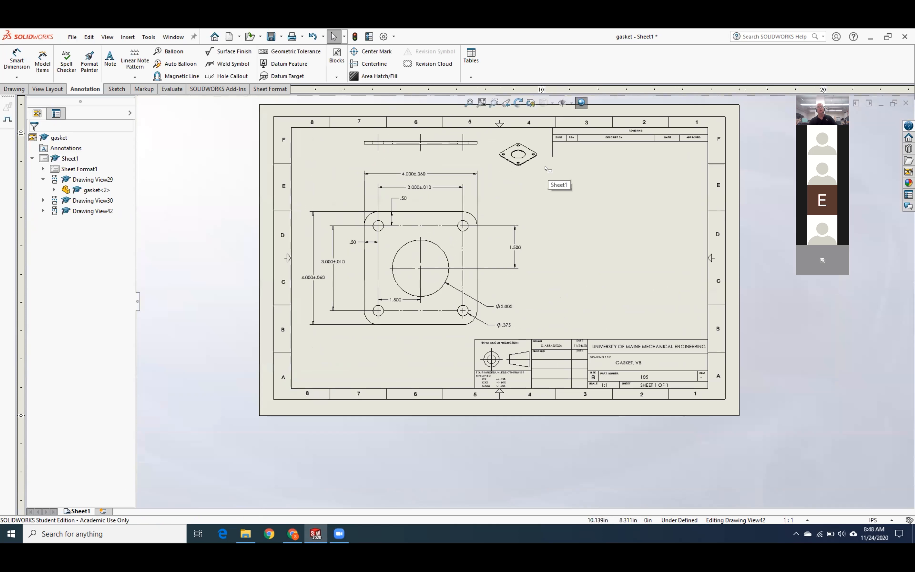
scroll(551, 184, "down", 2)
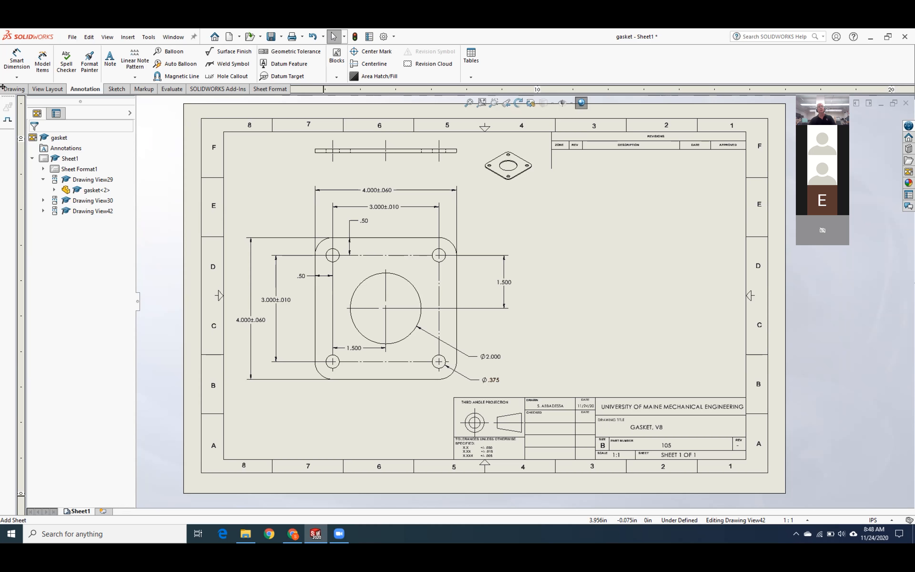
left_click(66, 39)
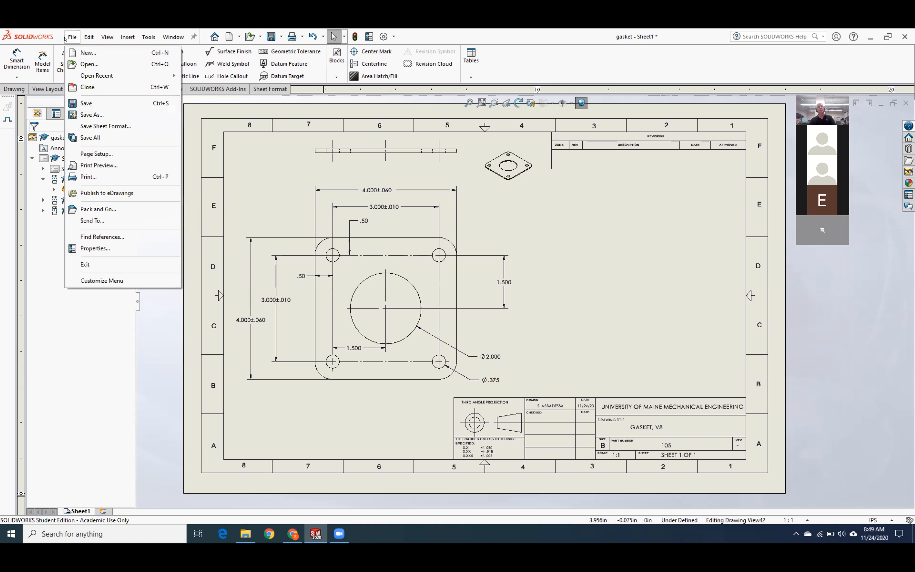
left_click(91, 114)
left_click(443, 333)
left_click(444, 333)
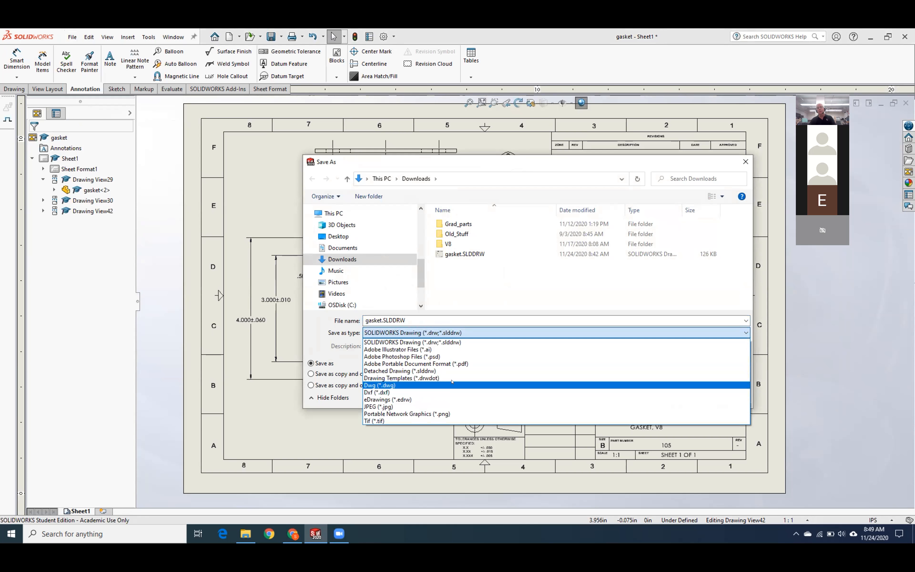
left_click(434, 364)
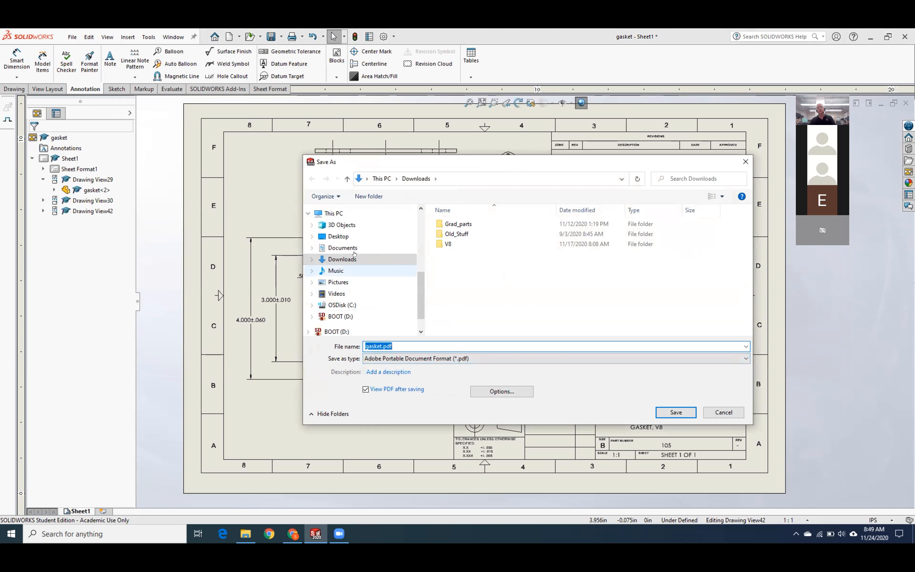
left_click(338, 236)
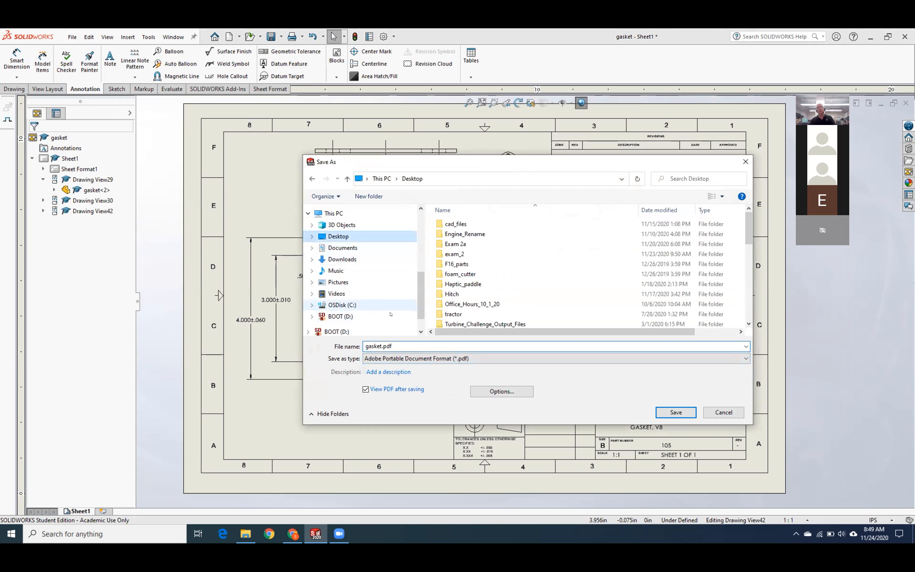
left_click(690, 413)
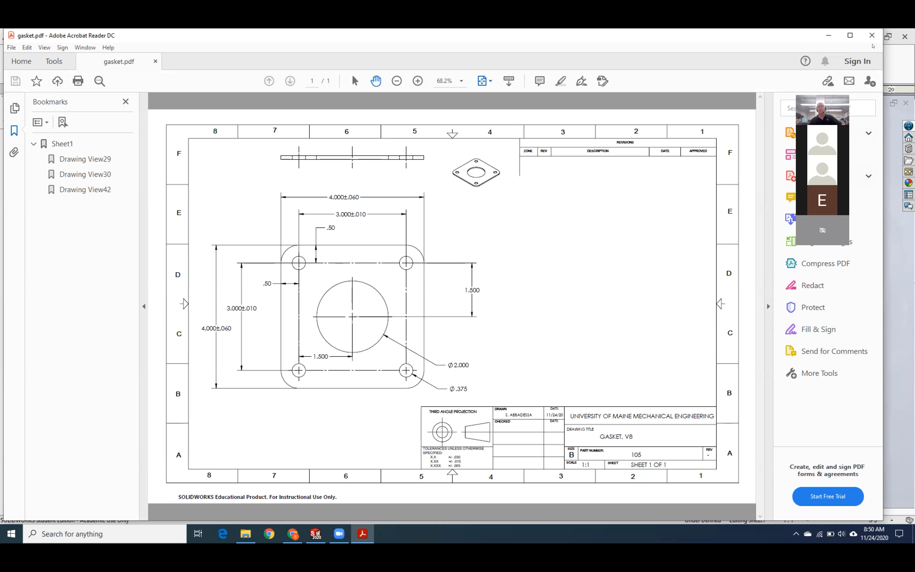
left_click(873, 35)
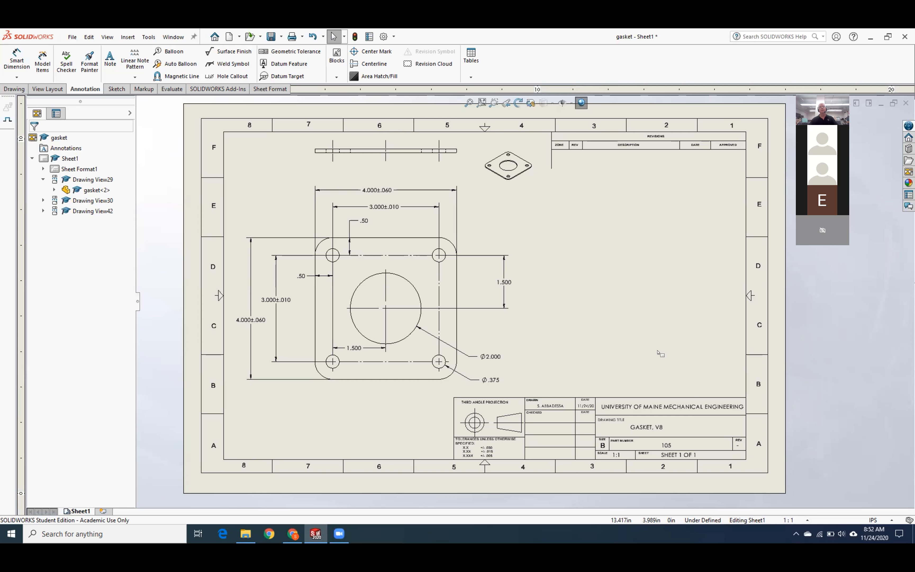
Step: Delete the horizontal 3.000±.010 corner-hole spacing dimension and the horizontal 1.500 dimension to the central hole
left_click(386, 208)
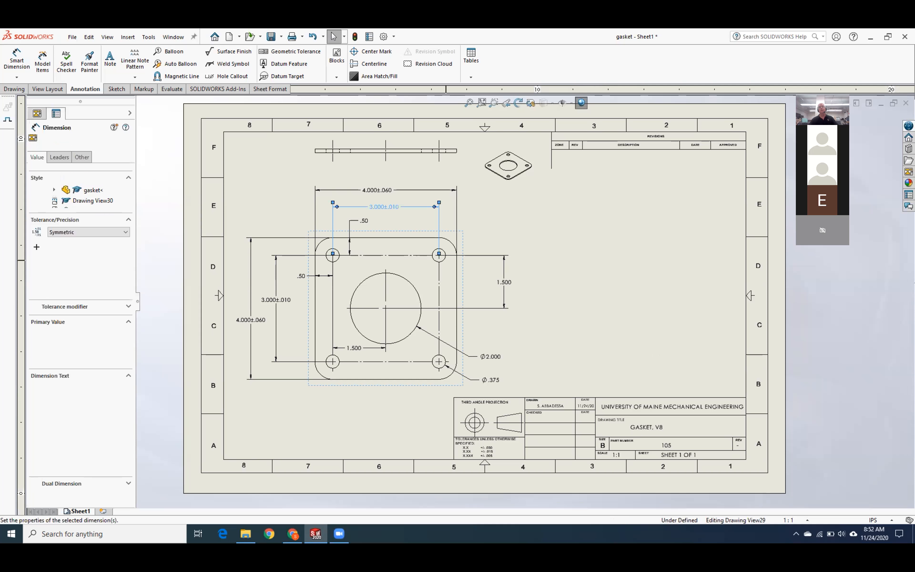
key("Delete")
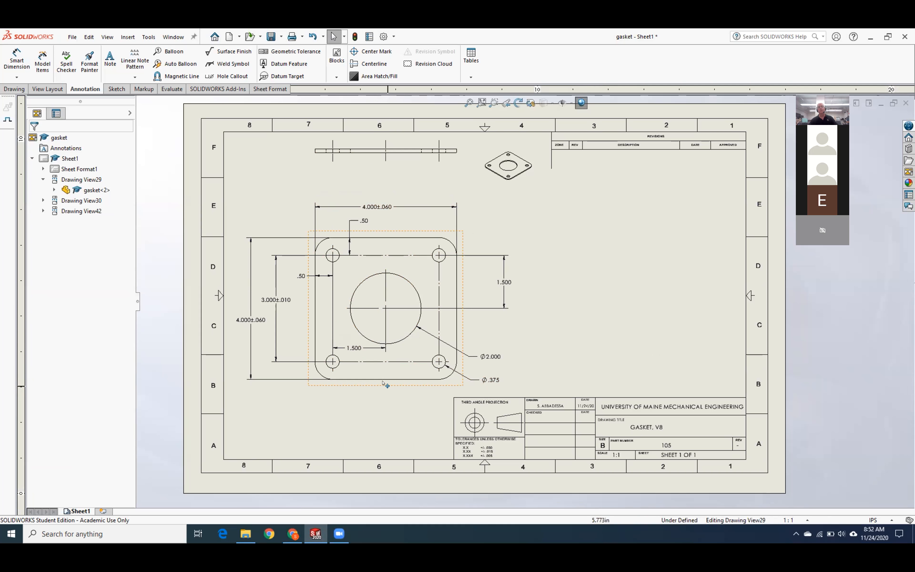
left_click(354, 348)
key("Delete")
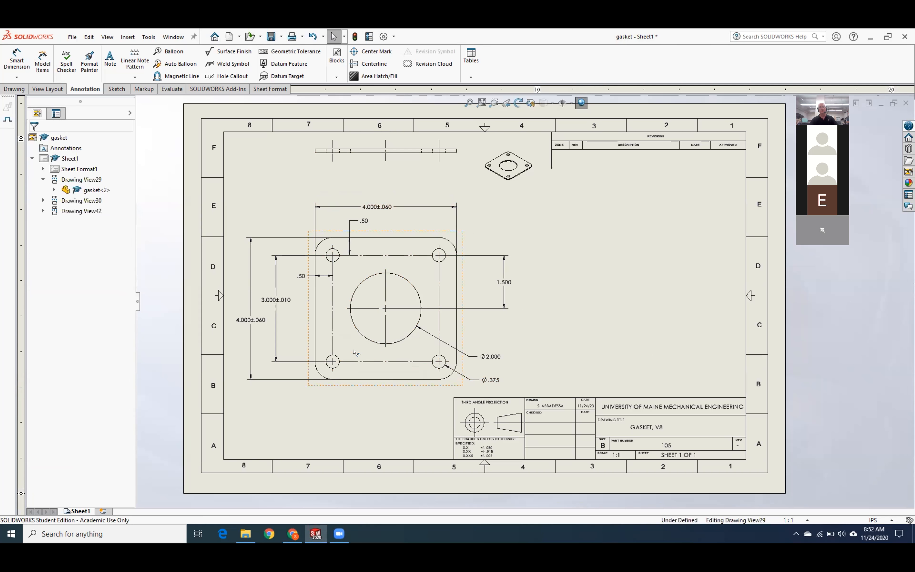
Step: Dimension the horizontal distance from the lower-left corner hole to the central hole, placing it inside the gasket just above the lower holes
left_click(17, 62)
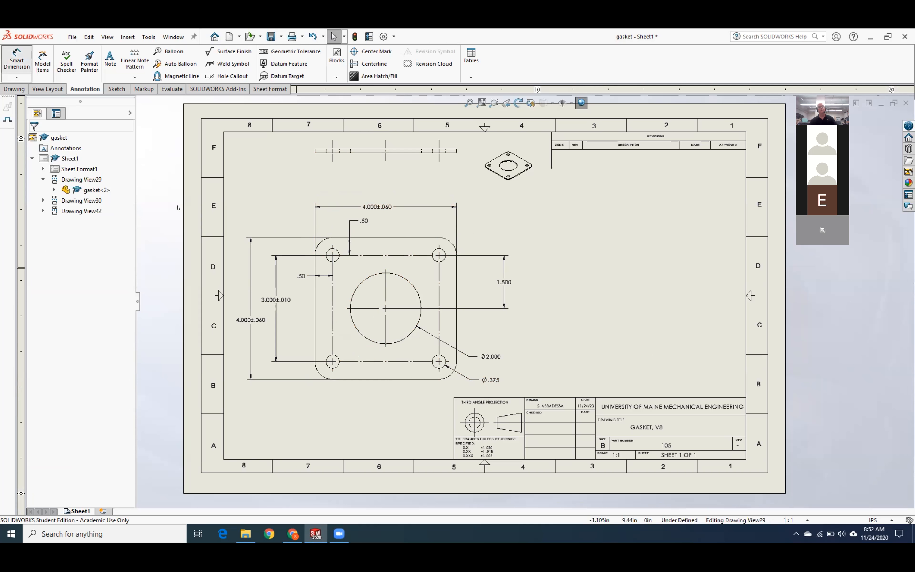
left_click(336, 365)
left_click(361, 336)
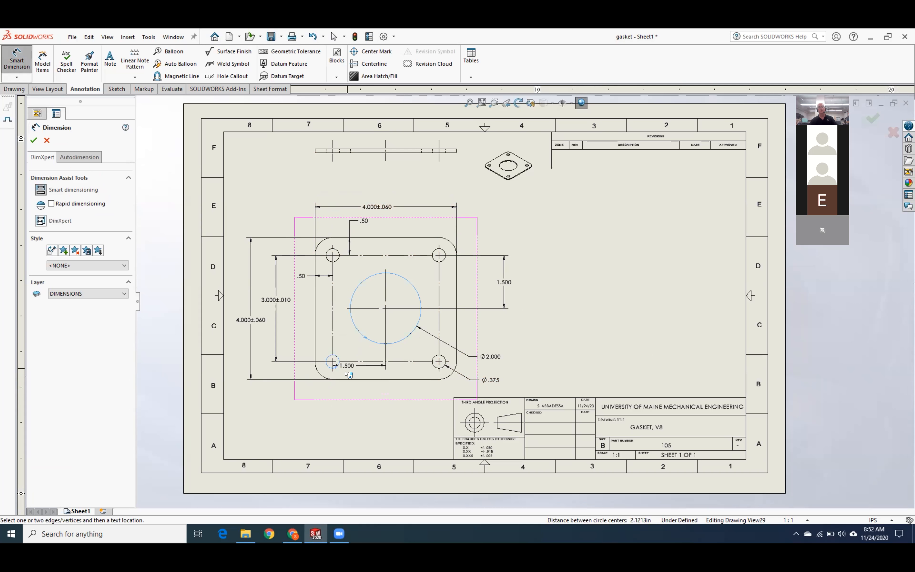
left_click(352, 347)
left_click_drag(353, 347, 361, 352)
left_click(33, 142)
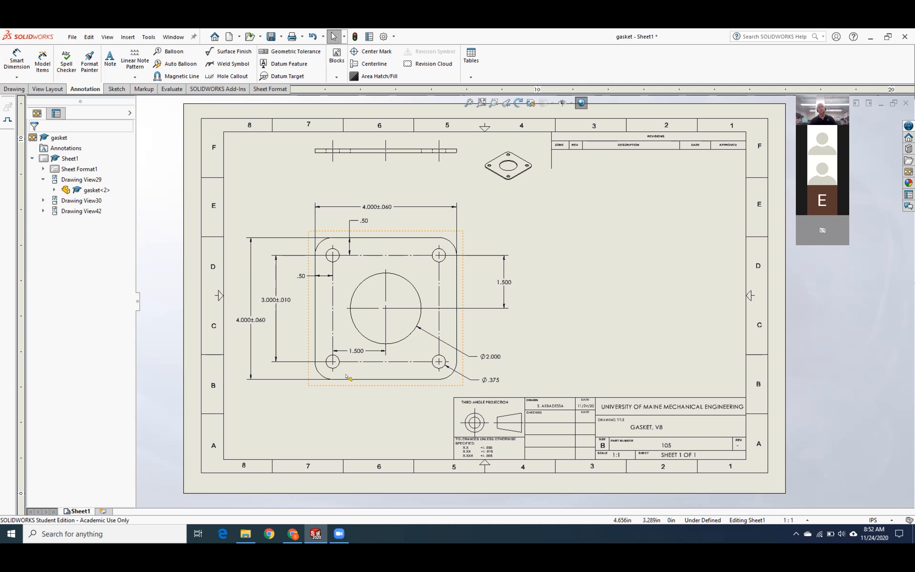
Step: Apply a symmetric tolerance of 0.010 in to the horizontal dimension between the lower-left and central holes
left_click(360, 351)
right_click(361, 350)
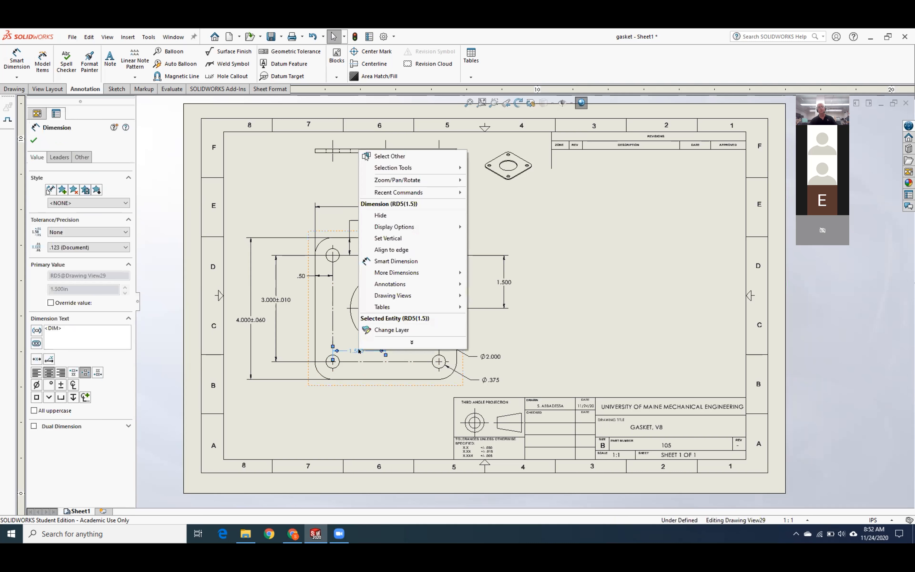
left_click(87, 232)
left_click(87, 232)
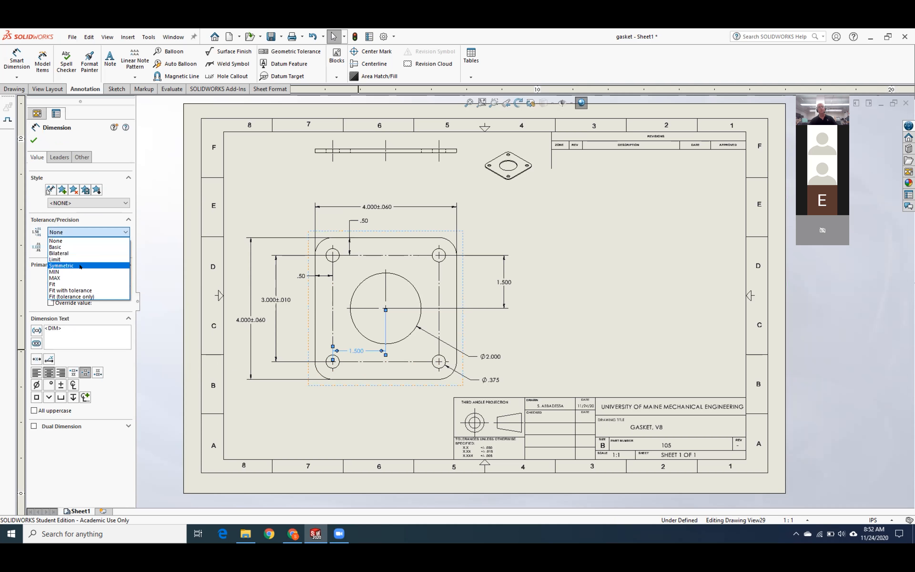
left_click(81, 266)
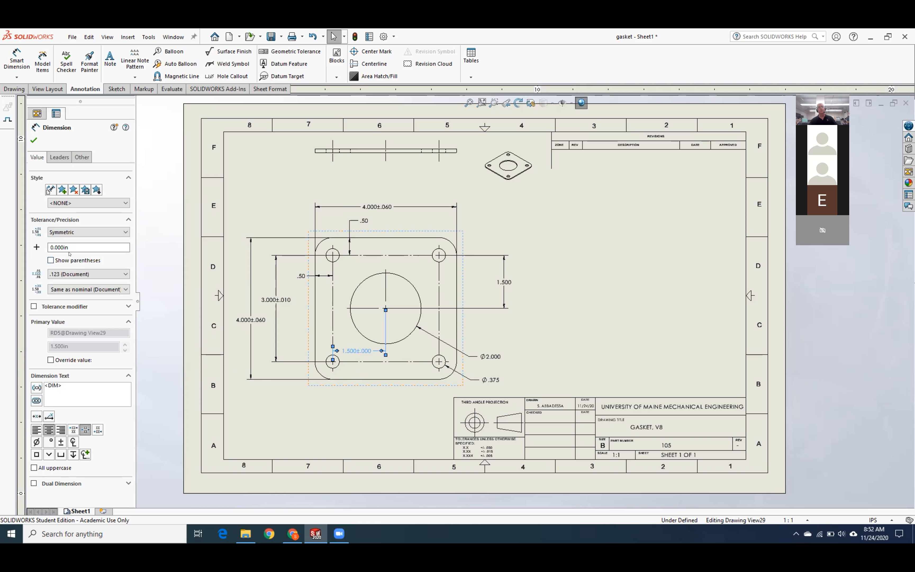
left_click(90, 232)
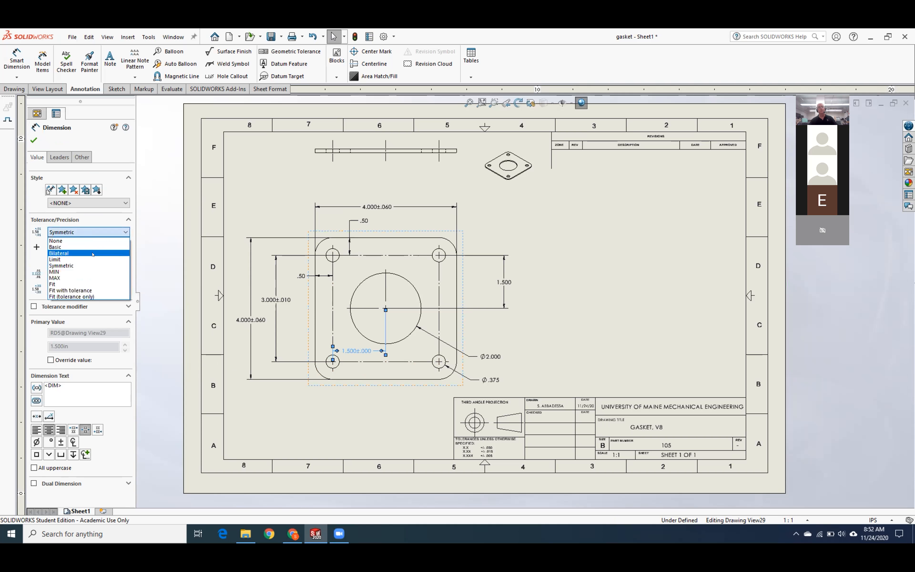
left_click(92, 265)
left_click(57, 247)
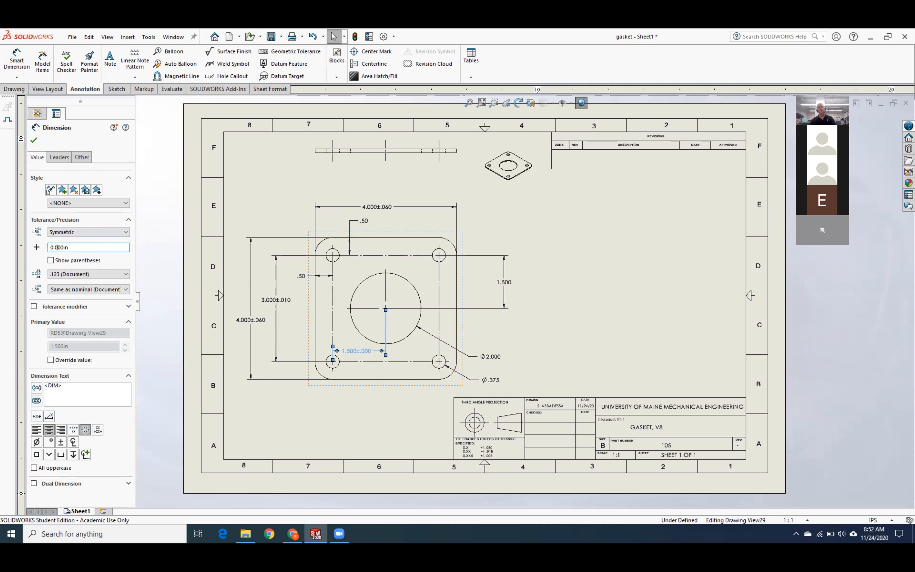
type("1")
left_click(34, 140)
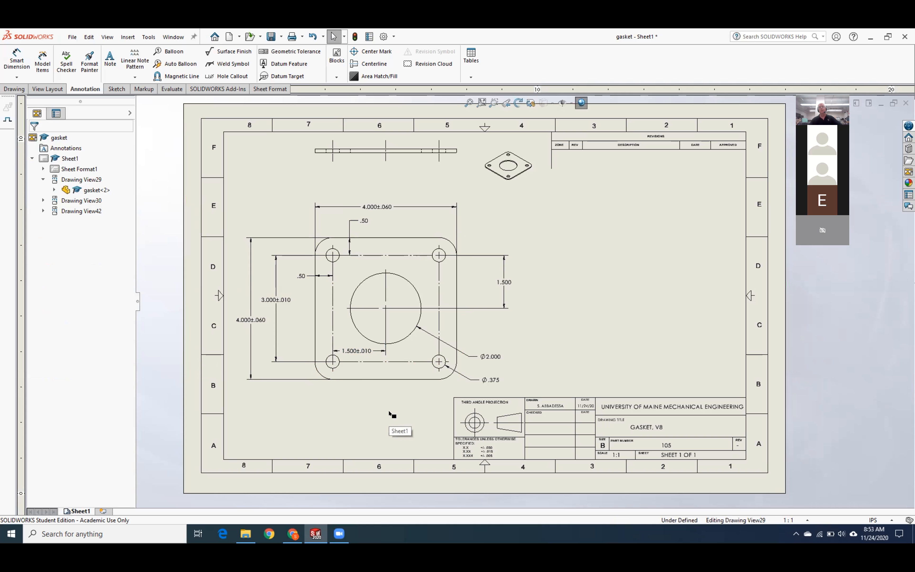
Step: Apply a symmetric tolerance of 0.010 in to the vertical dimension between the central hole and the upper-right corner hole
right_click(505, 277)
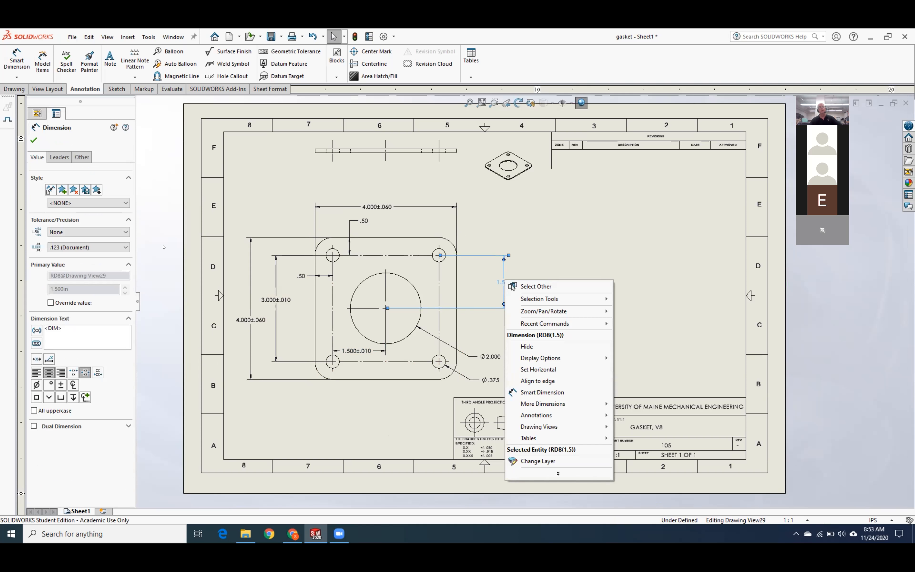
left_click(86, 233)
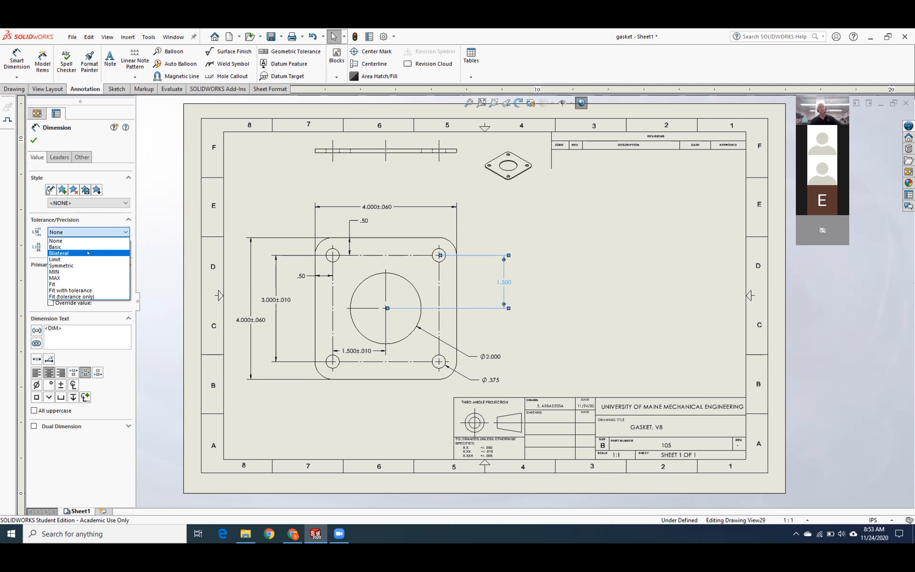
left_click(87, 262)
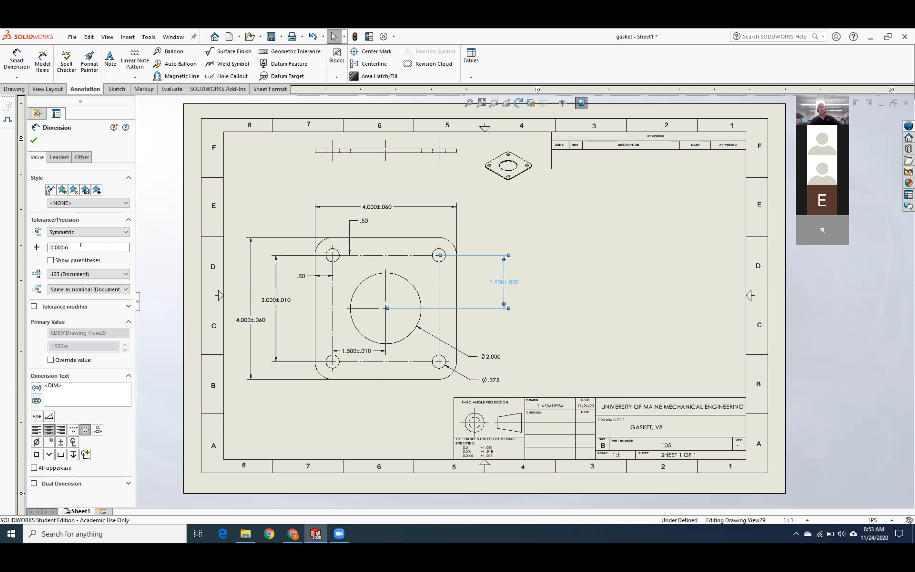
left_click(59, 247)
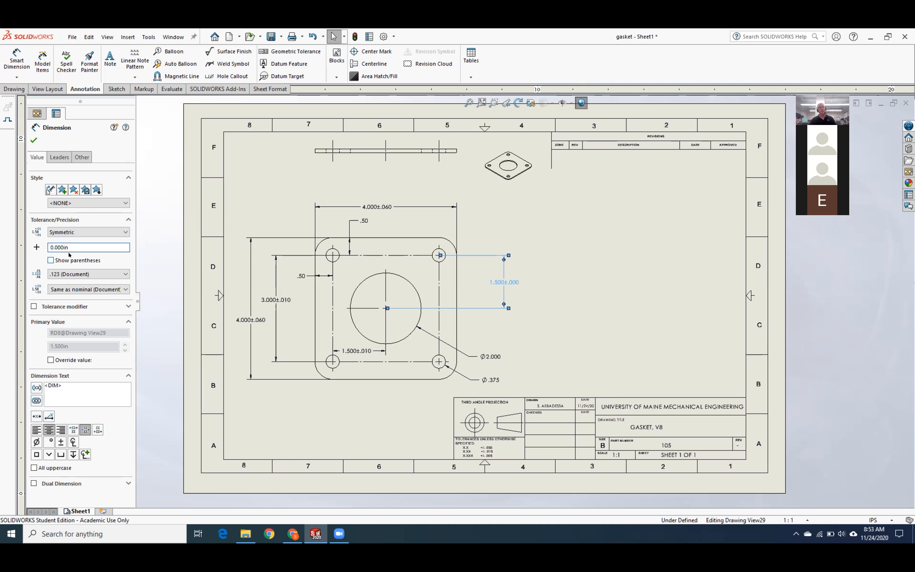
type("1")
left_click(34, 140)
left_click(507, 321)
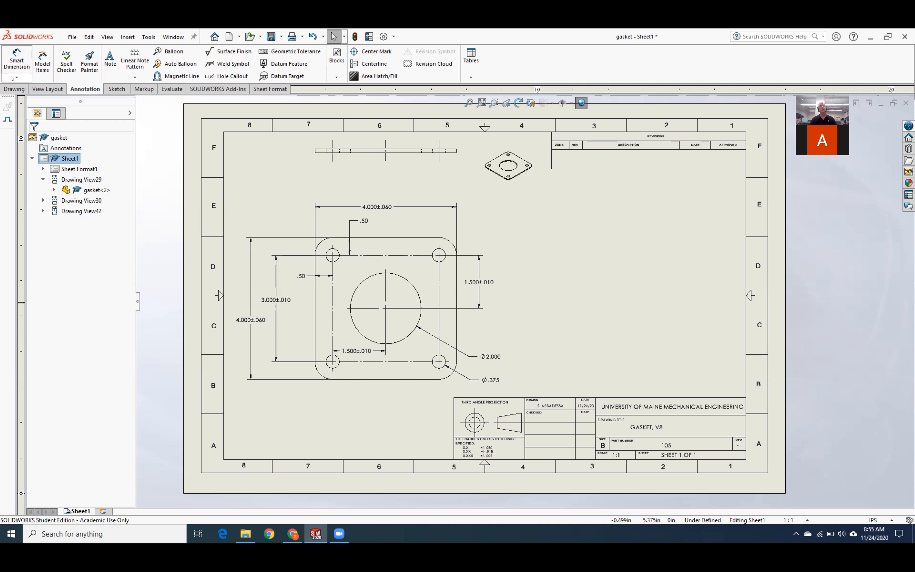
Step: Dimension the gasket's thickness at the left end of the edge view, placing the text below and to the left
left_click(17, 60)
left_click(319, 150)
left_click(321, 152)
left_click(267, 175)
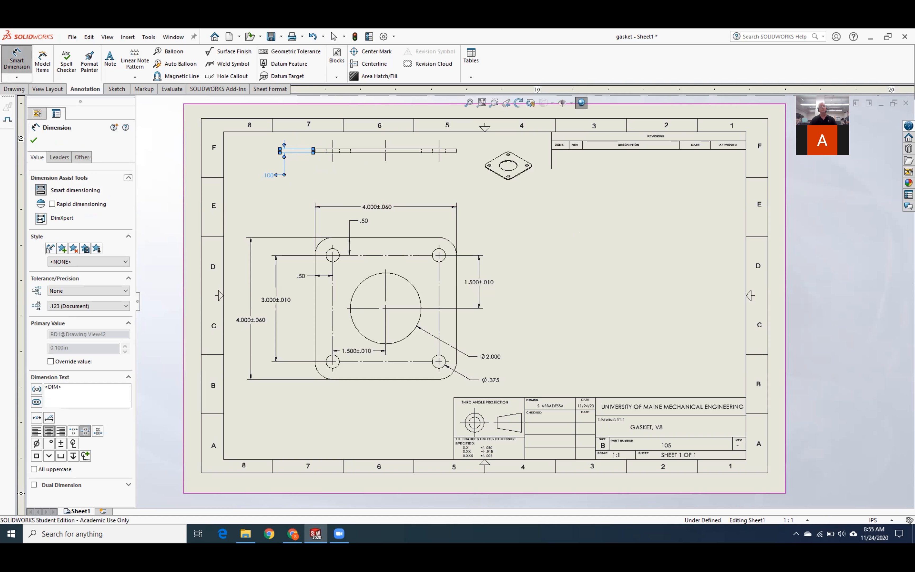
left_click(34, 140)
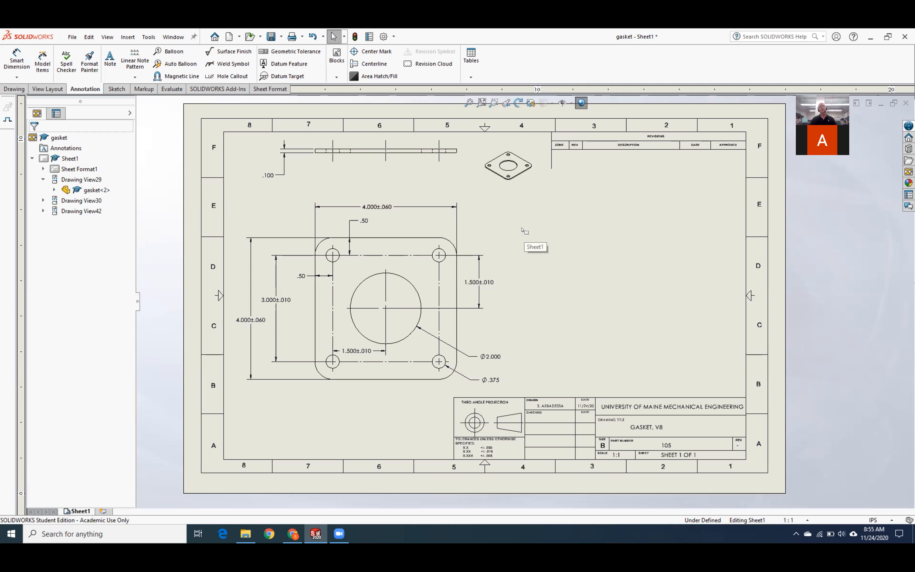